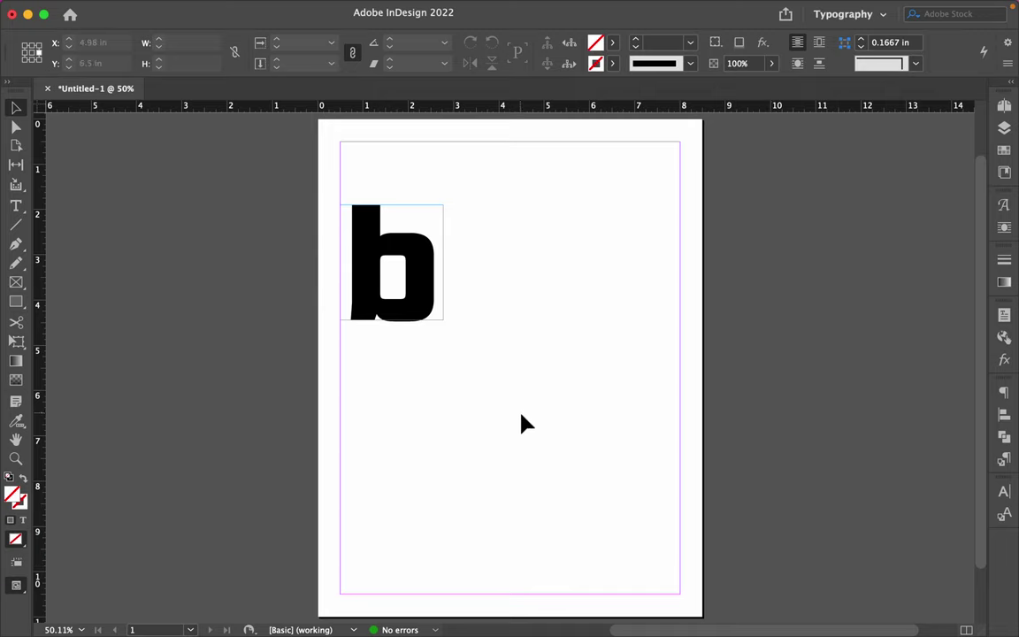
Step: Draw a new text frame right of the bold b and type a lowercase b in it
left_click(16, 207)
left_click_drag(474, 258, 652, 421)
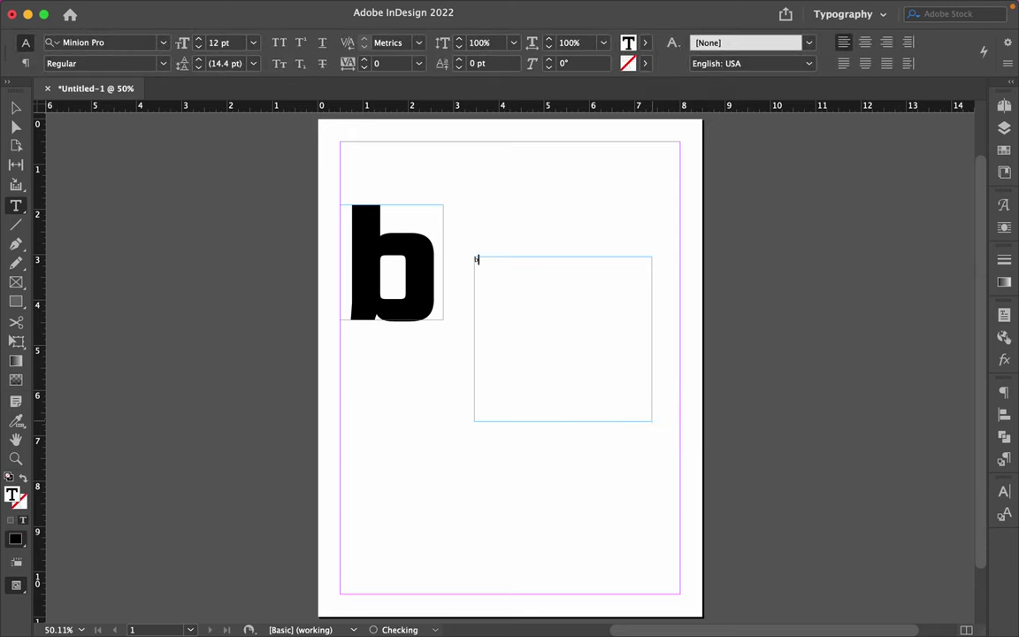
type("b")
key("super+a")
Step: Set the new Minion Pro Regular b to a font size of 150 pt
key("super+shift+period")
key("super+shift+period")
key("super+shift+period")
key("super+shift+period")
key("super+shift+period")
key("super+shift+period")
key("super+shift+period")
key("super+shift+period")
left_click(217, 43)
type("1")
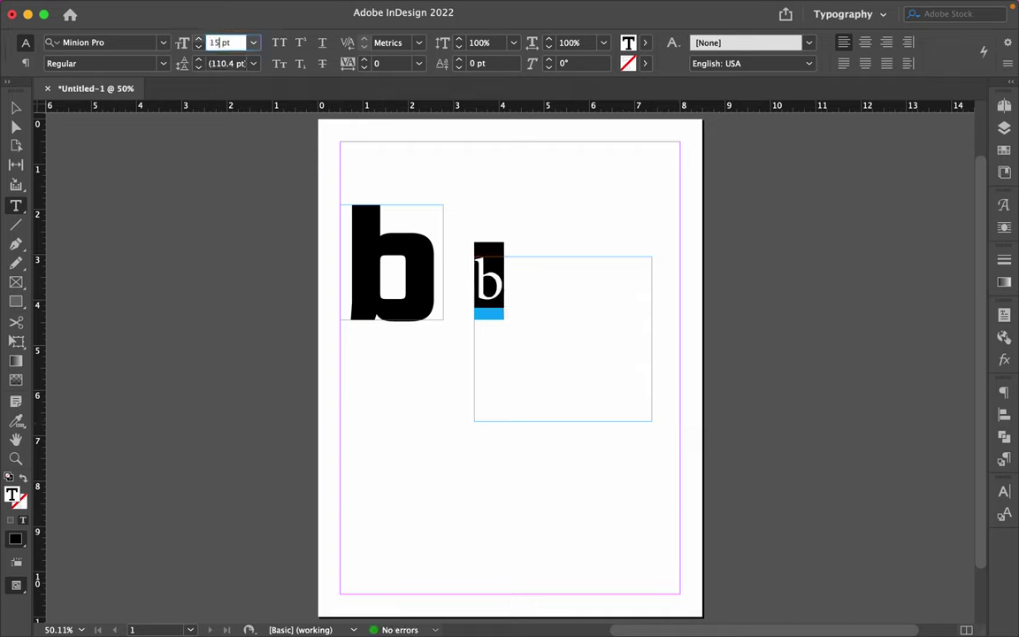
type("50")
key("Return")
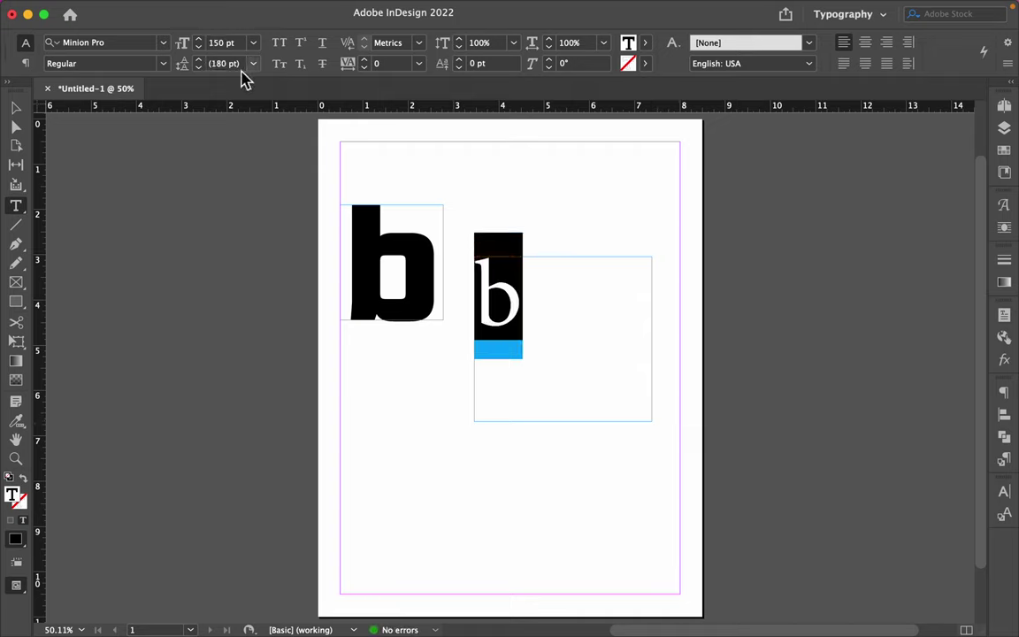
mouse_move(512, 336)
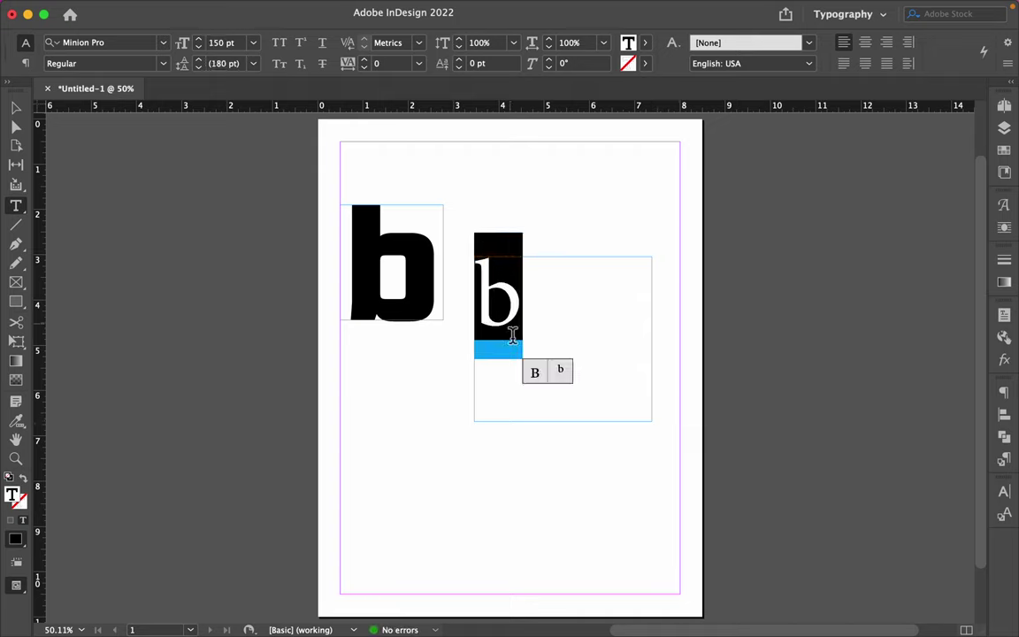
left_click(575, 301)
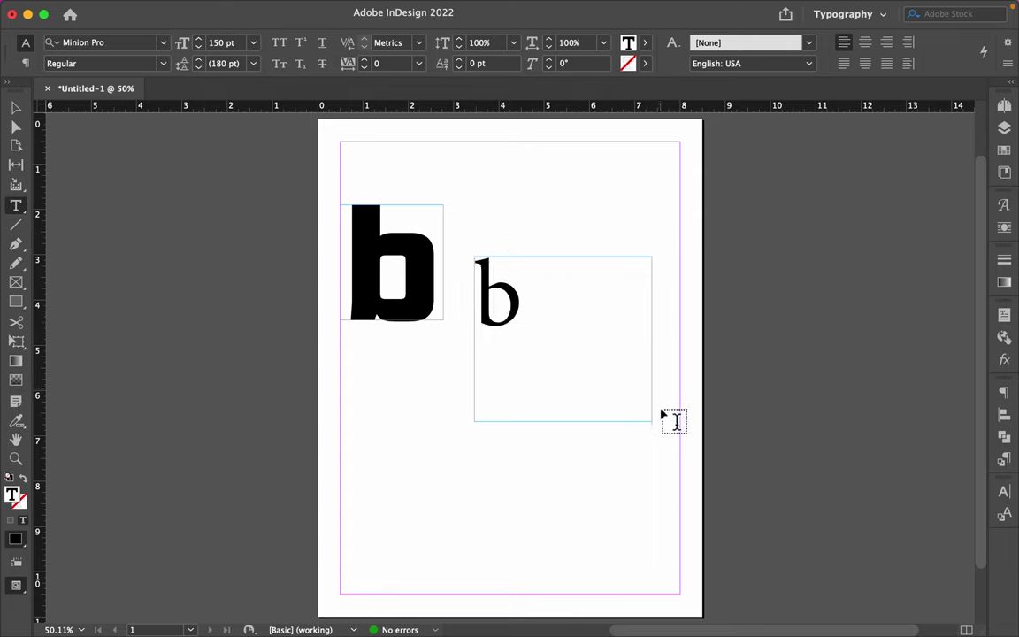
double_click(495, 309)
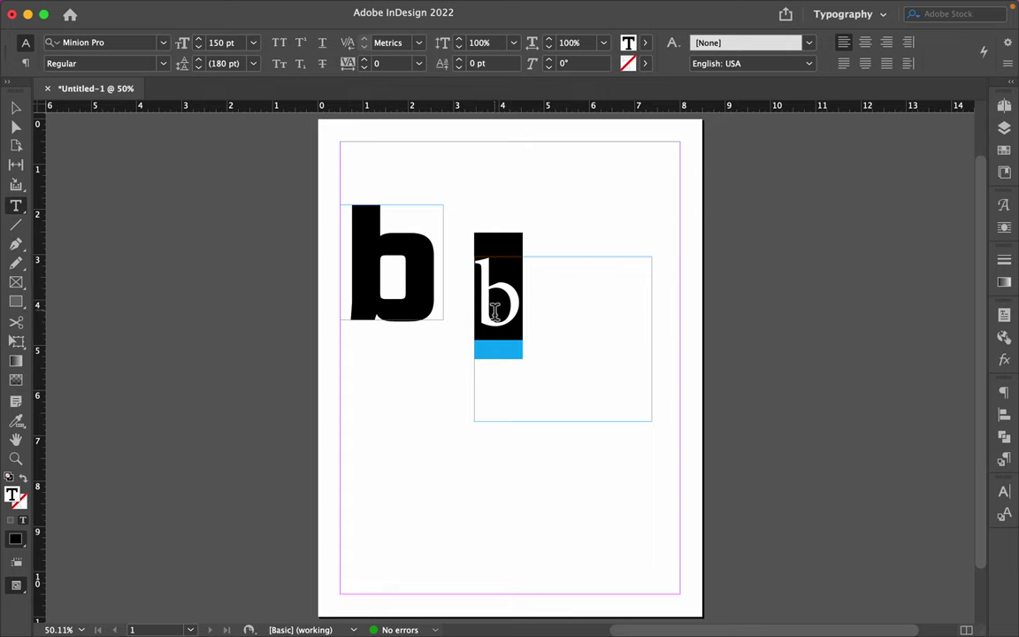
left_click(439, 280)
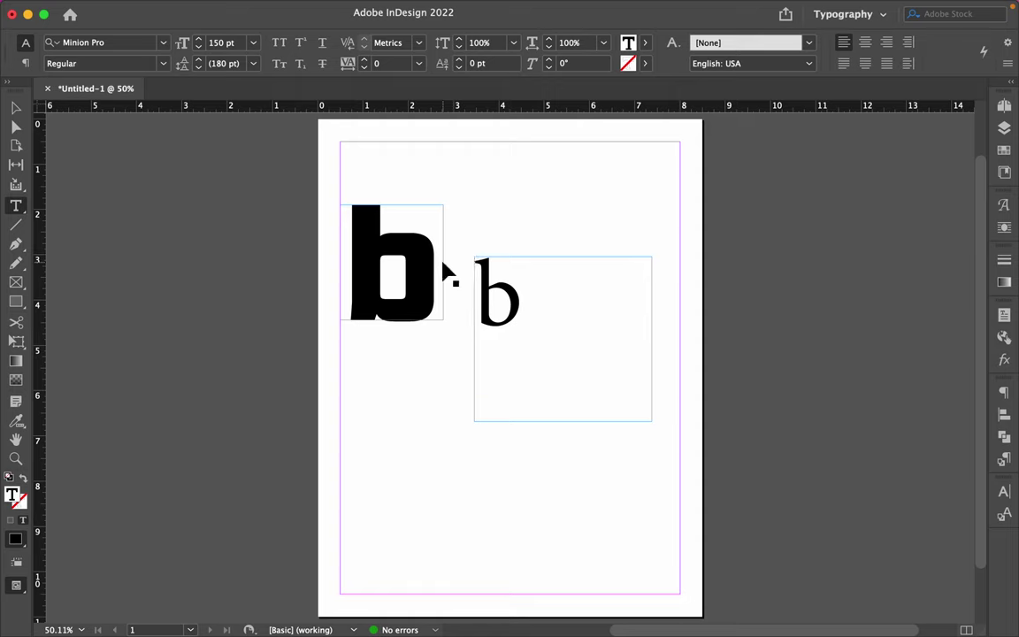
Step: Apply Object > Fitting > Fit Frame to Content to the Minion Pro b's frame
left_click(278, 10)
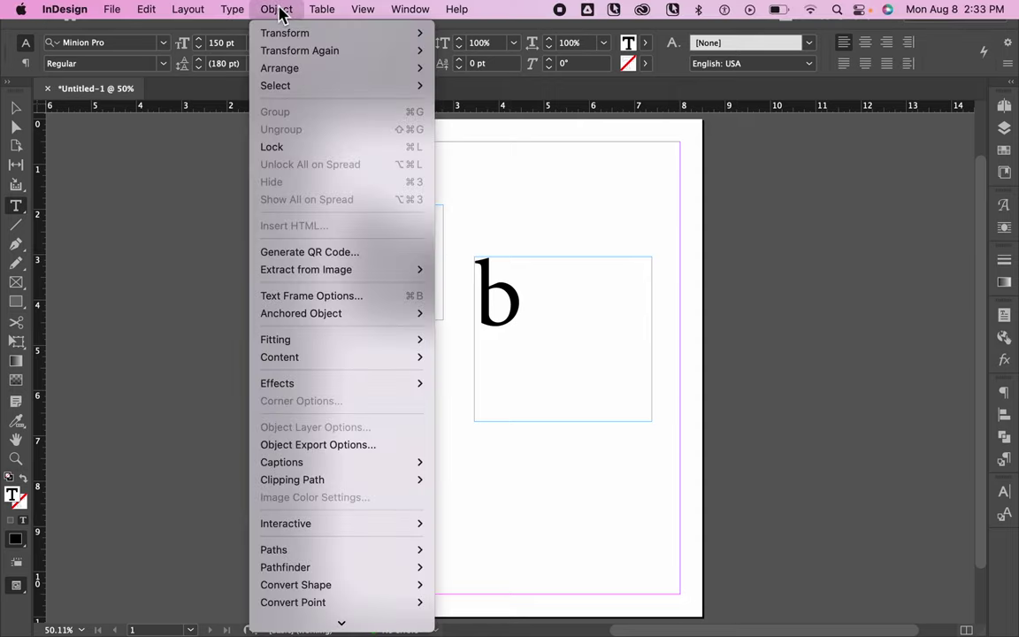
mouse_move(299, 346)
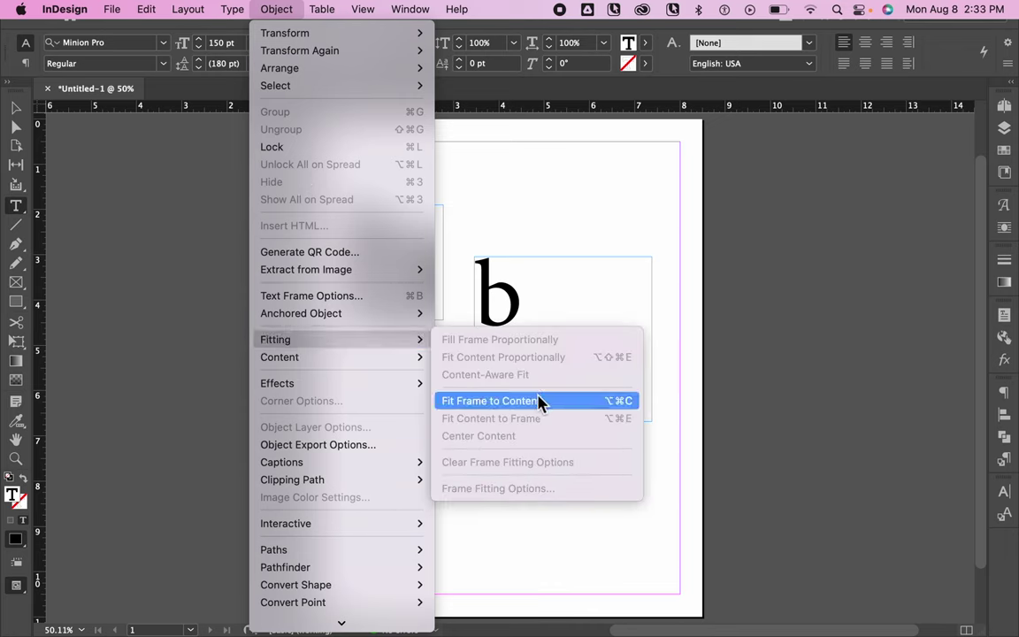
left_click(631, 408)
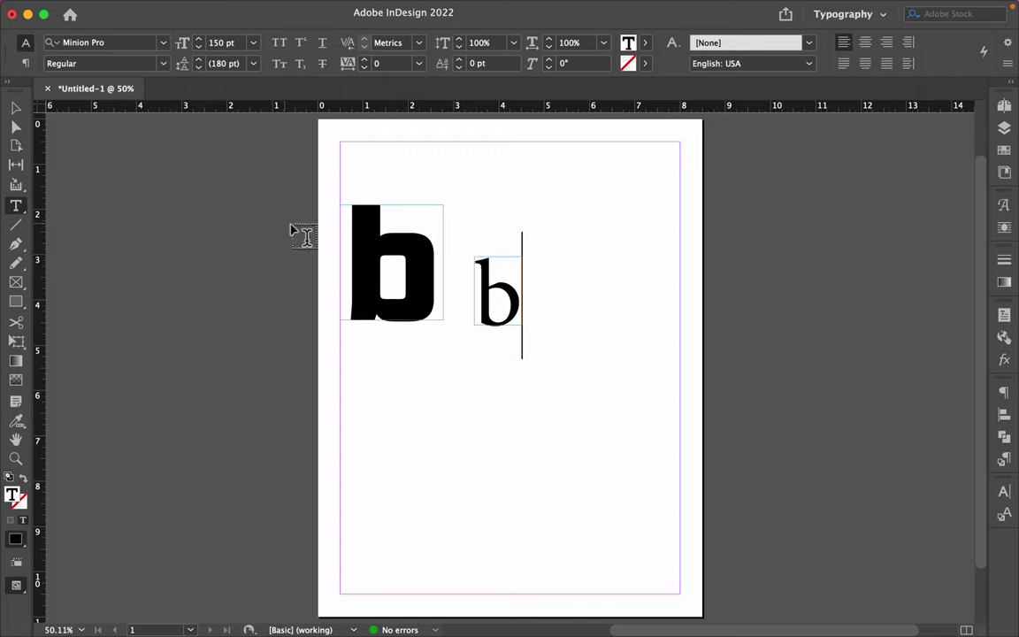
Step: Delete the small Minion Pro b text frame
left_click_drag(425, 270, 373, 271)
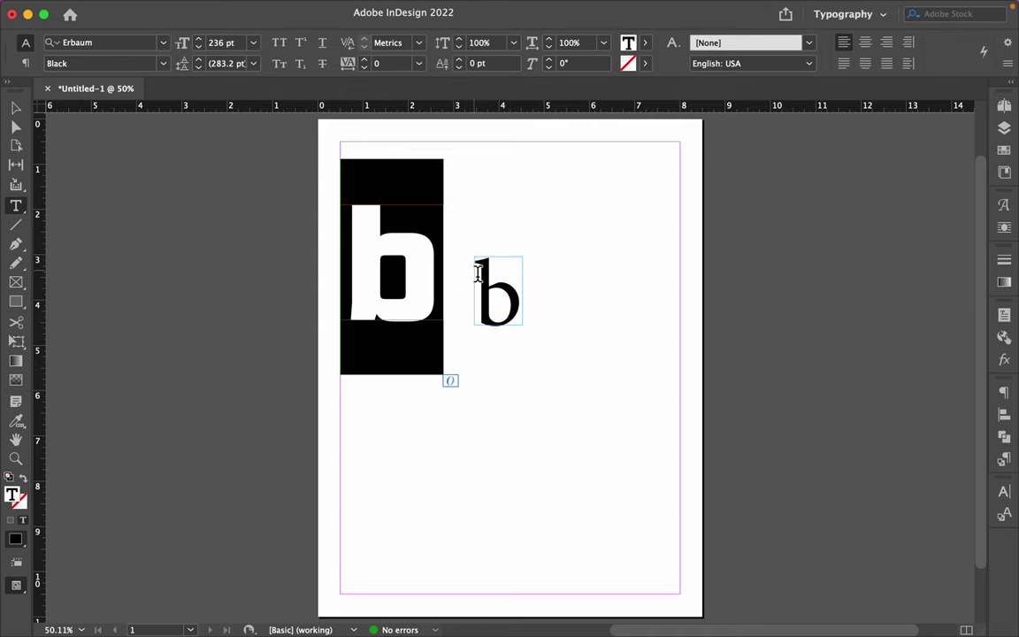
left_click(480, 298)
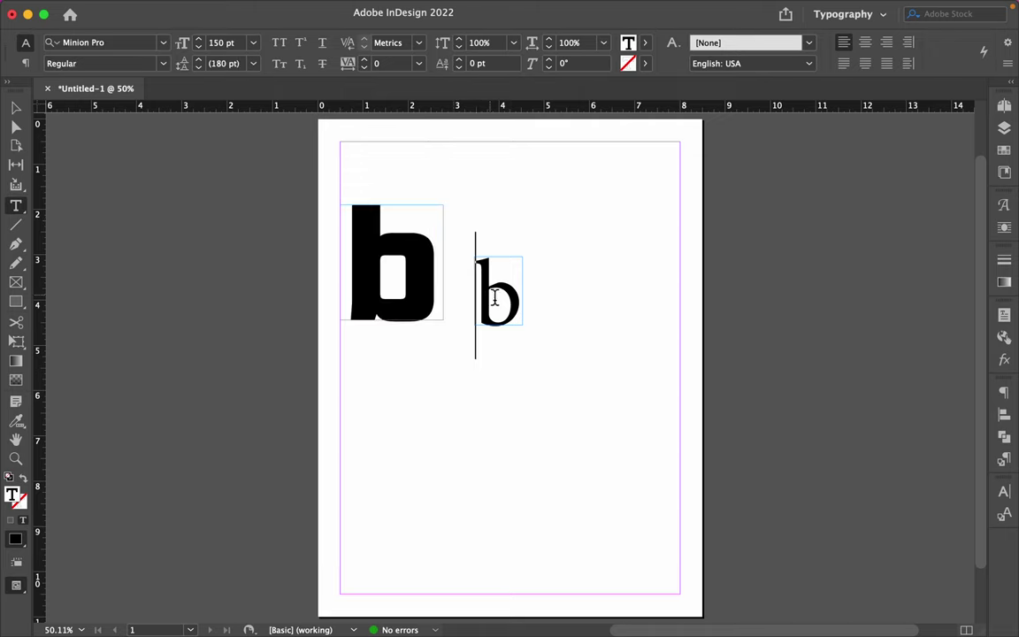
left_click_drag(494, 292, 475, 301)
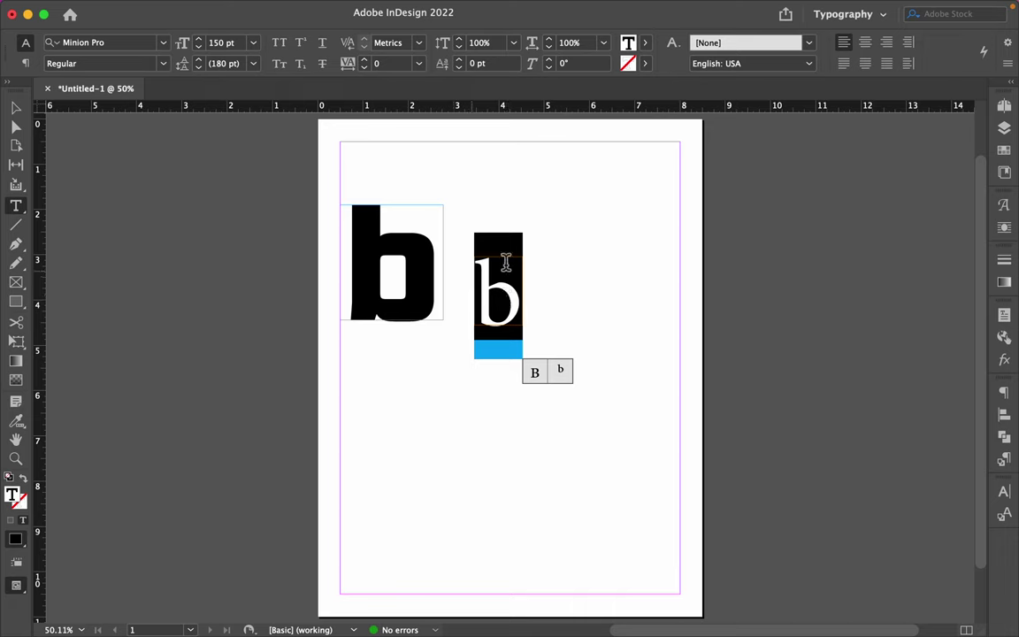
left_click(16, 108)
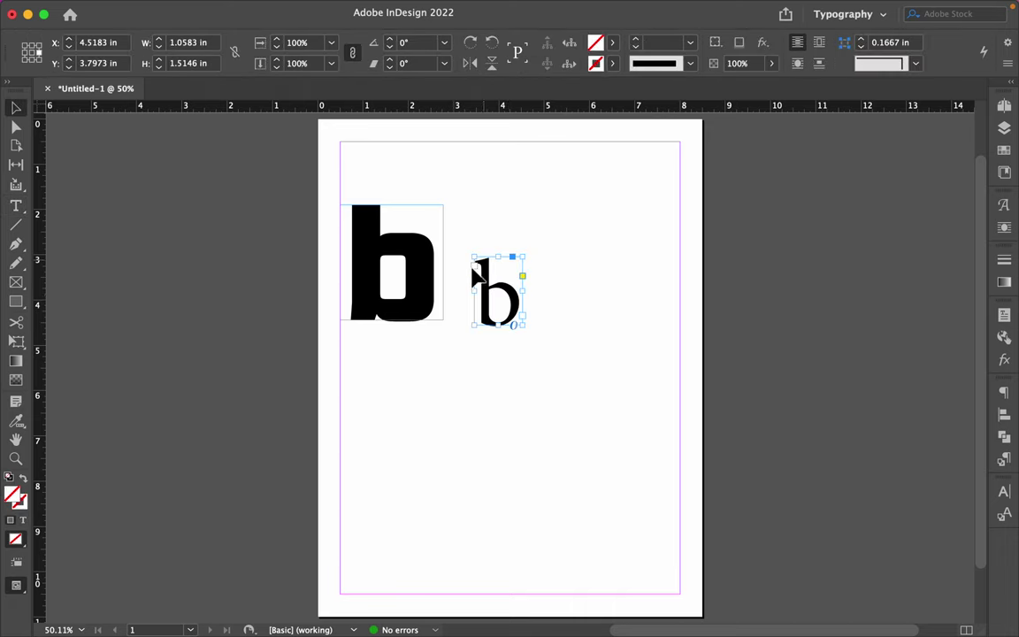
key("BackSpace")
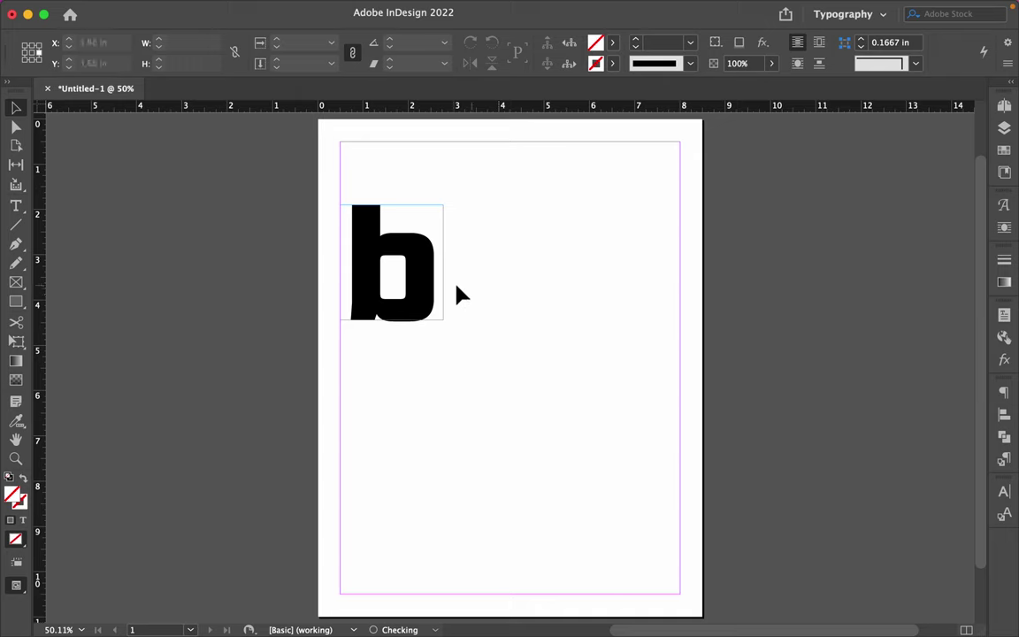
Step: Duplicate the bold Erbaum b frame rightward into three letter frames across the page top
left_click_drag(425, 289, 712, 303)
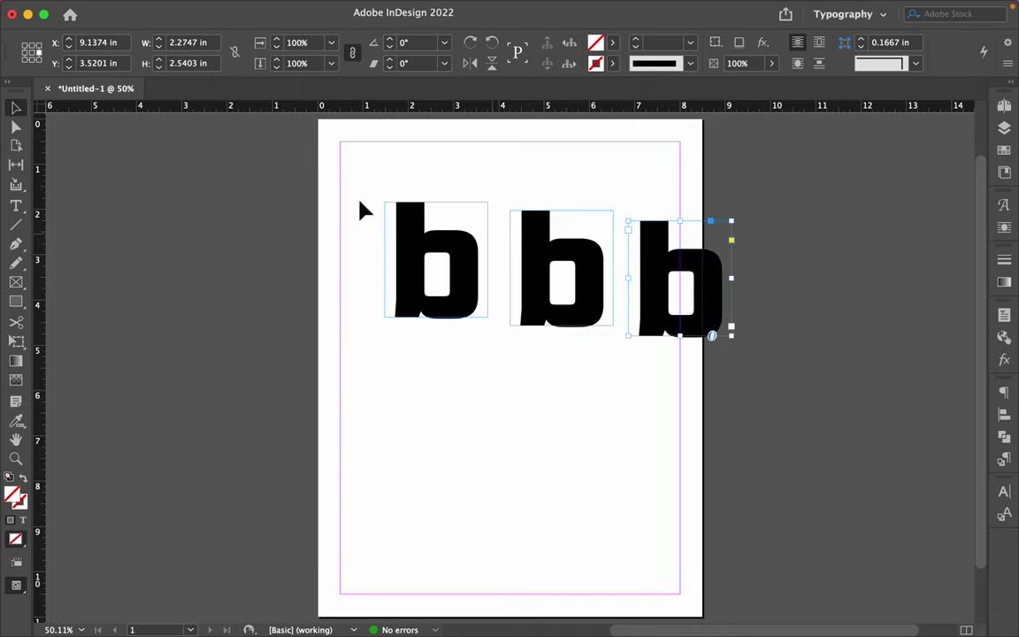
left_click(16, 206)
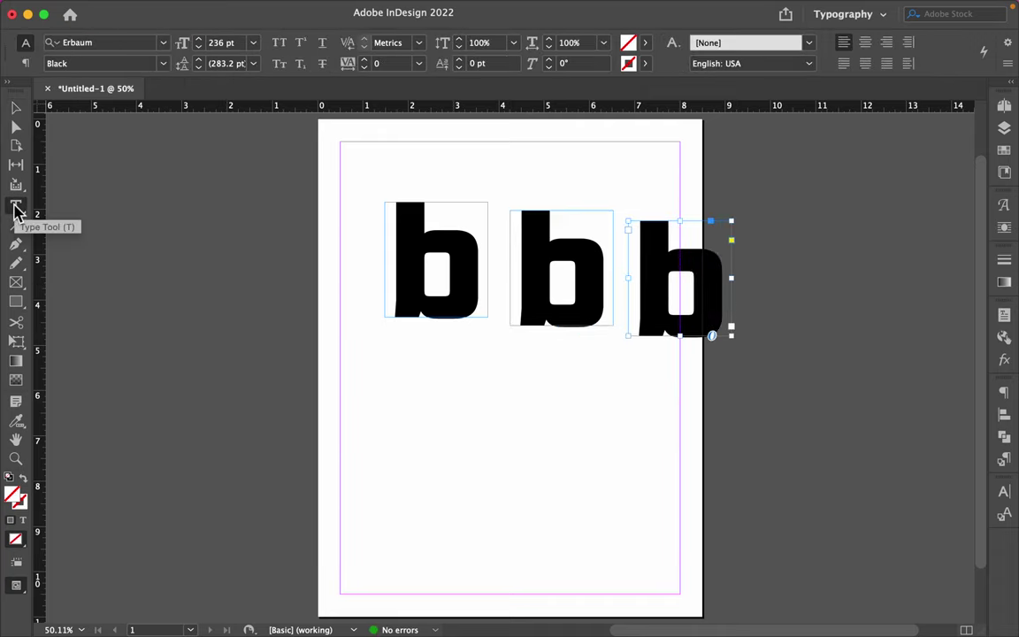
left_click(438, 280)
double_click(423, 260)
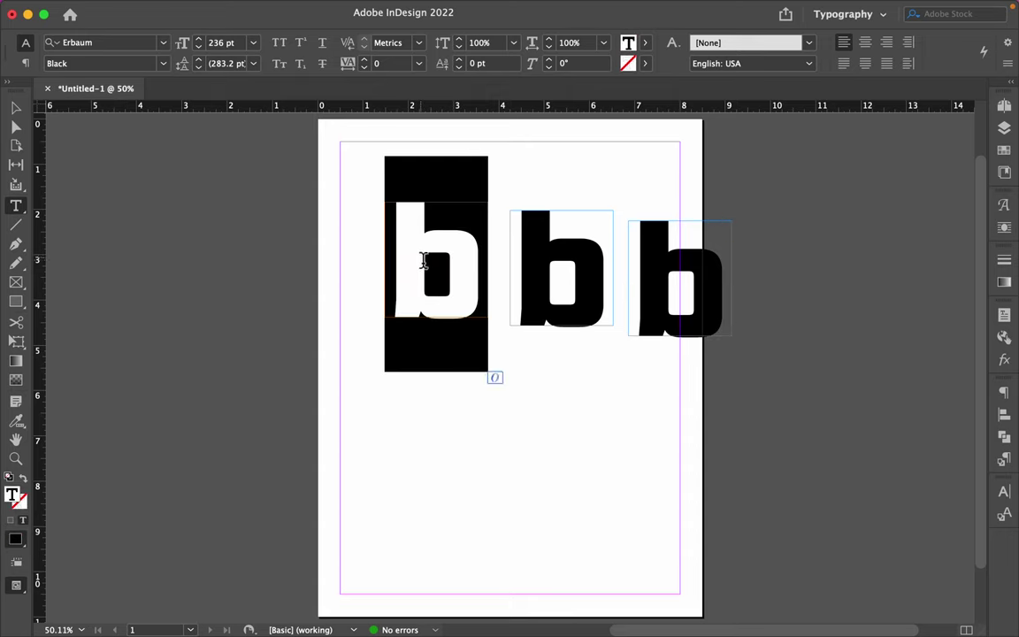
Step: Retype the middle and right letters as a and u to spell bau
double_click(570, 275)
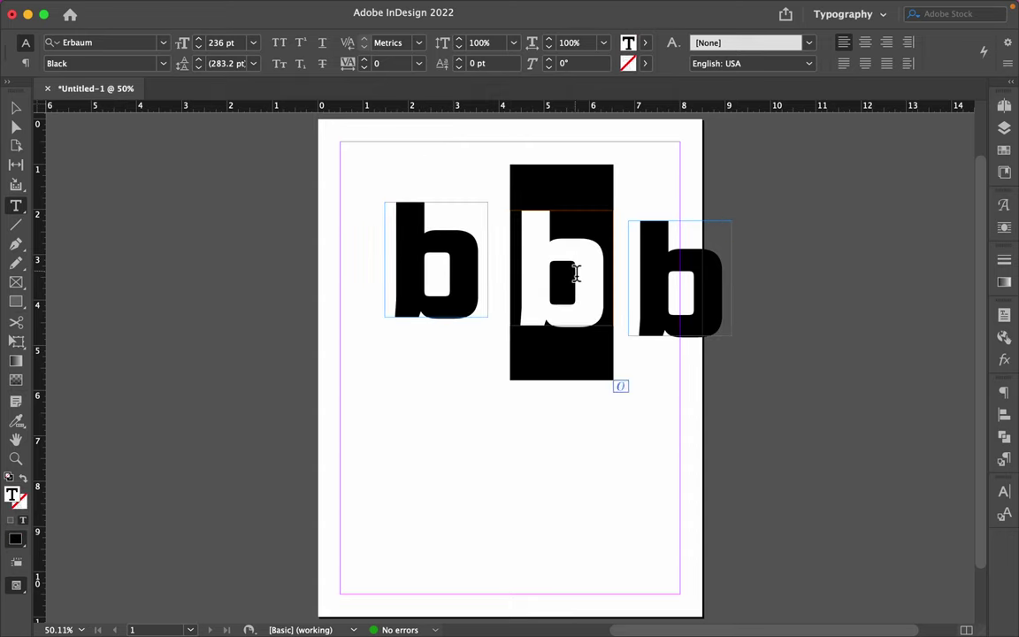
type("a")
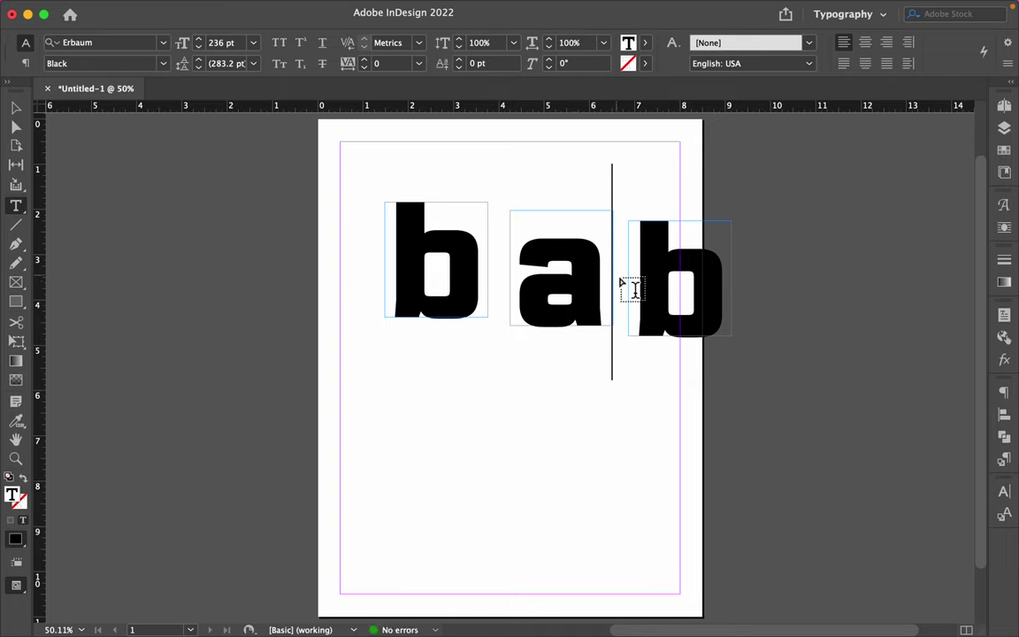
left_click(655, 284)
double_click(680, 283)
type("u")
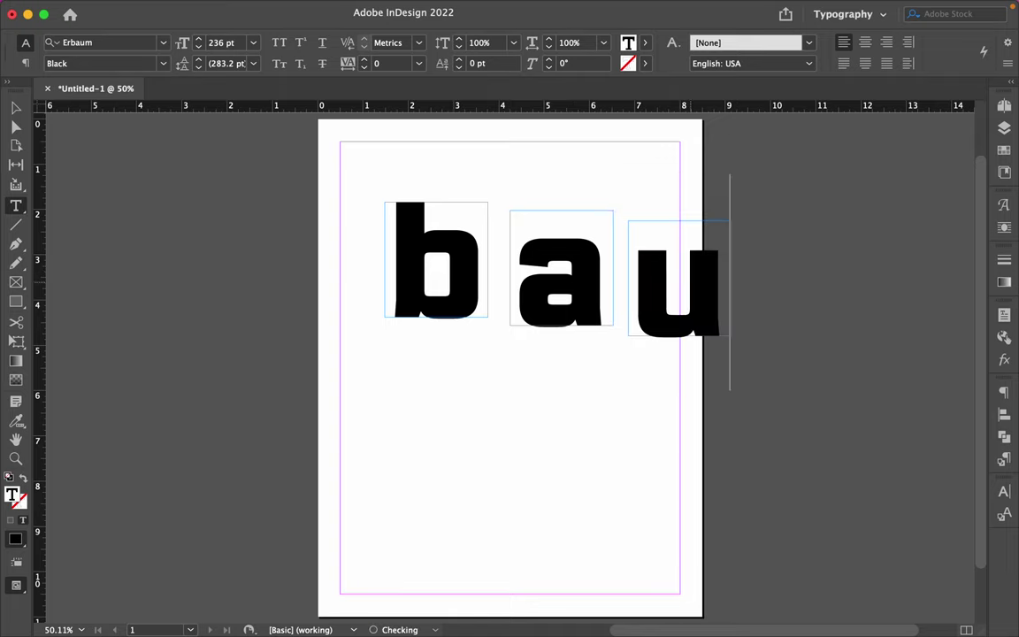
left_click(17, 108)
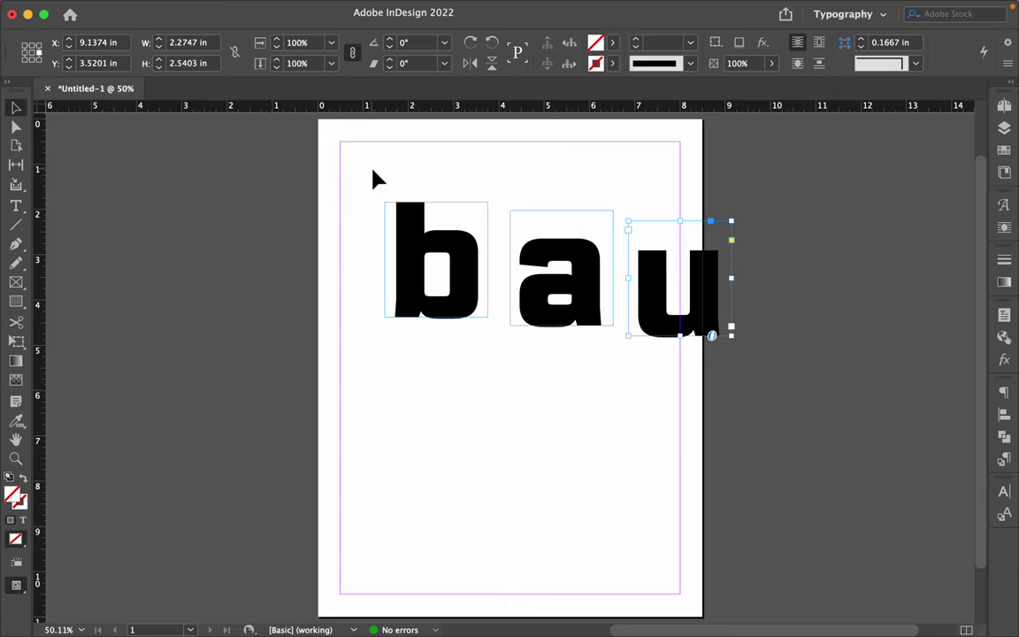
Step: Top-align and distribute the b, a, u frames, shift them left, rotate about 19° counter-clockwise
left_click_drag(373, 168, 698, 322)
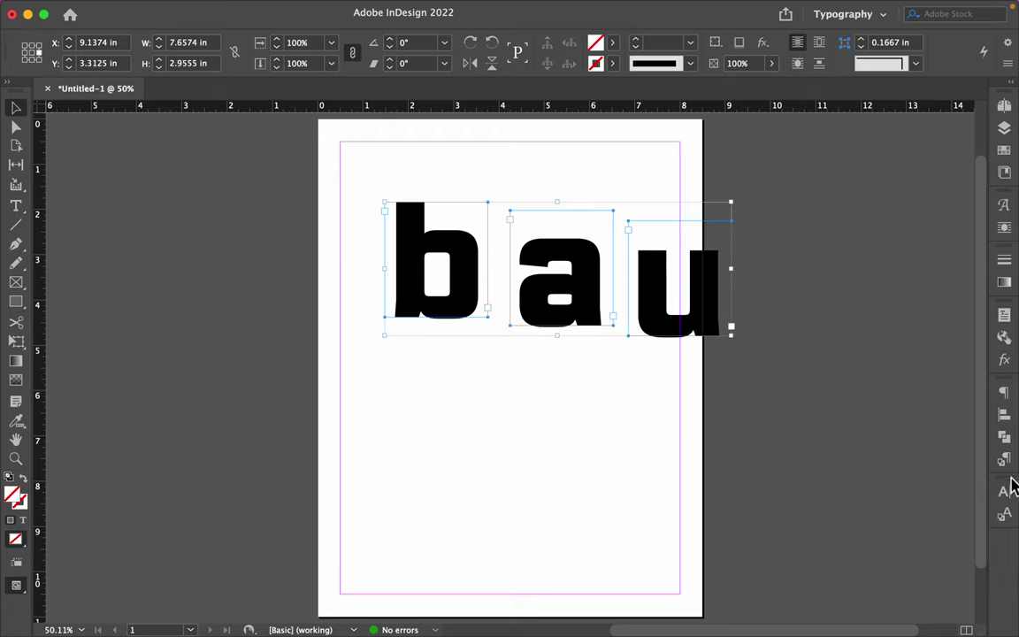
left_click(1004, 413)
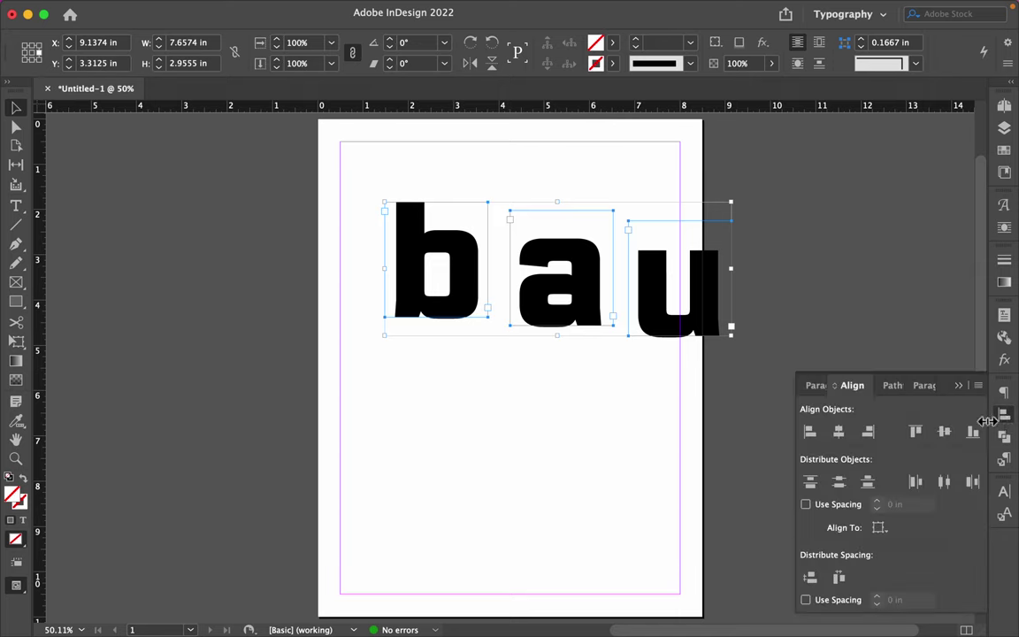
left_click(916, 431)
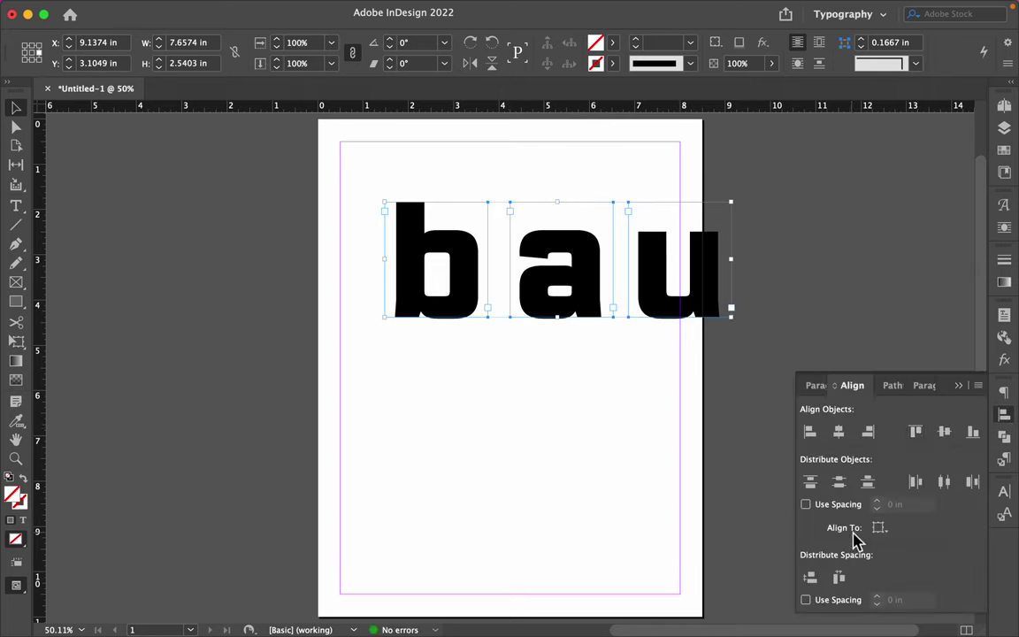
left_click(839, 579)
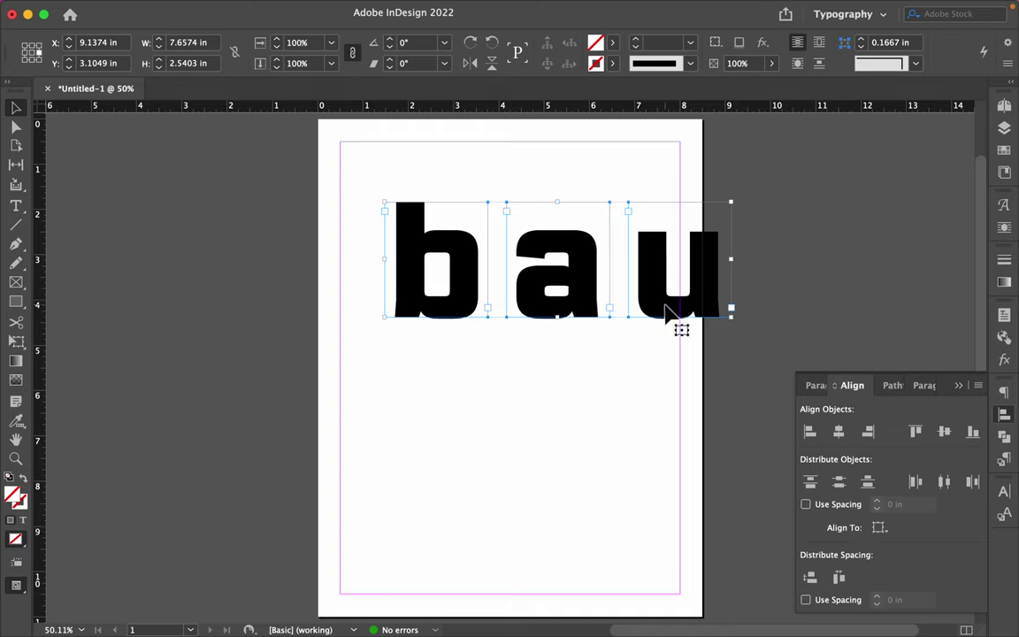
left_click_drag(665, 309, 632, 311)
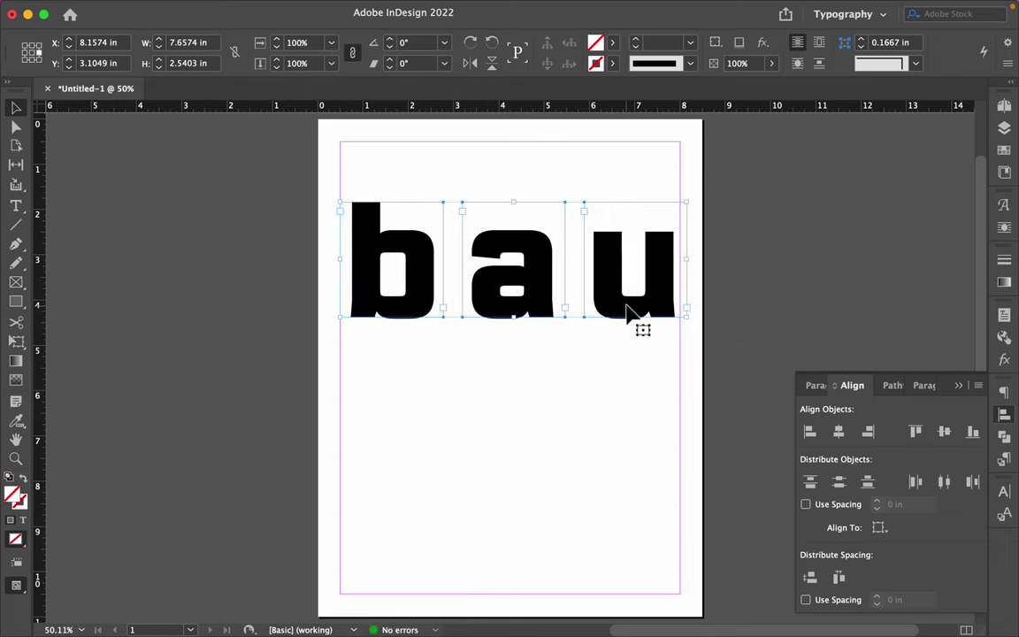
left_click_drag(694, 201, 672, 148)
Step: Duplicate the tilted bau row below and retype its b as h
left_click(764, 209)
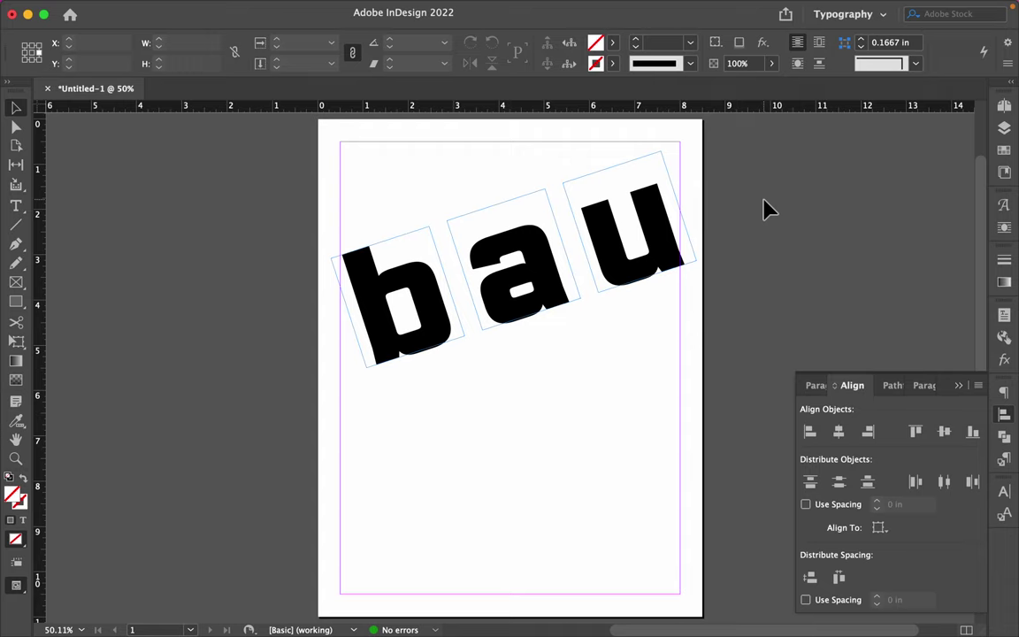
left_click_drag(768, 209, 395, 427)
left_click_drag(395, 345, 397, 495)
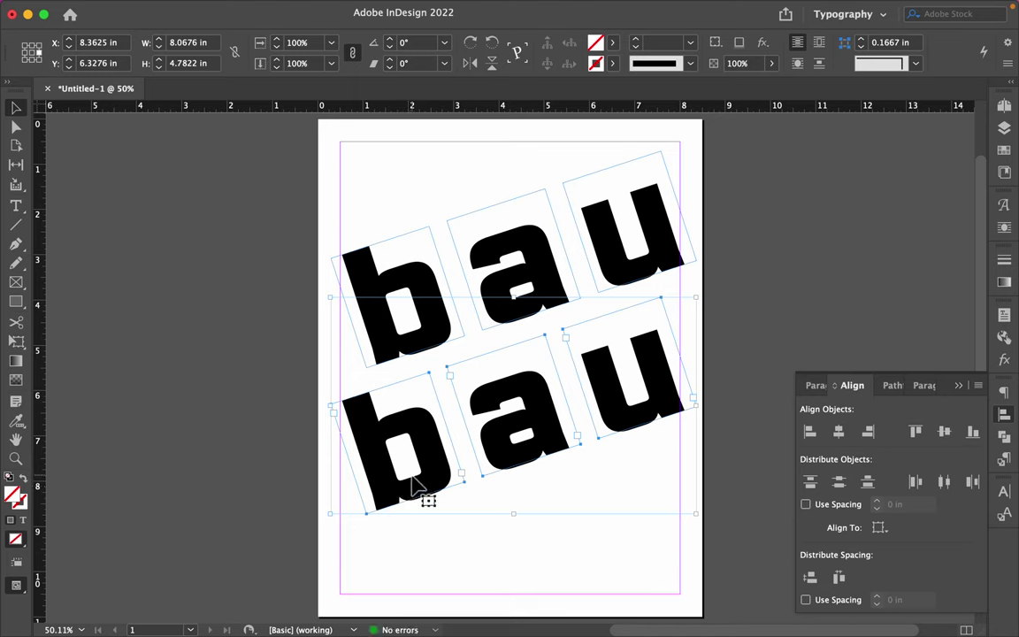
key("t")
left_click_drag(433, 453, 378, 463)
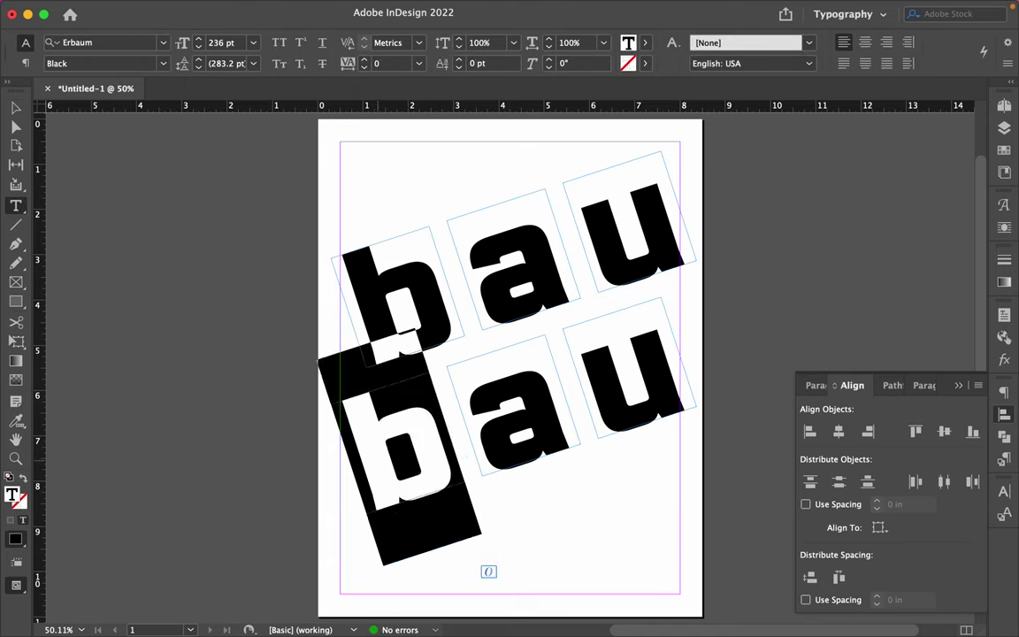
type("h")
left_click(15, 106)
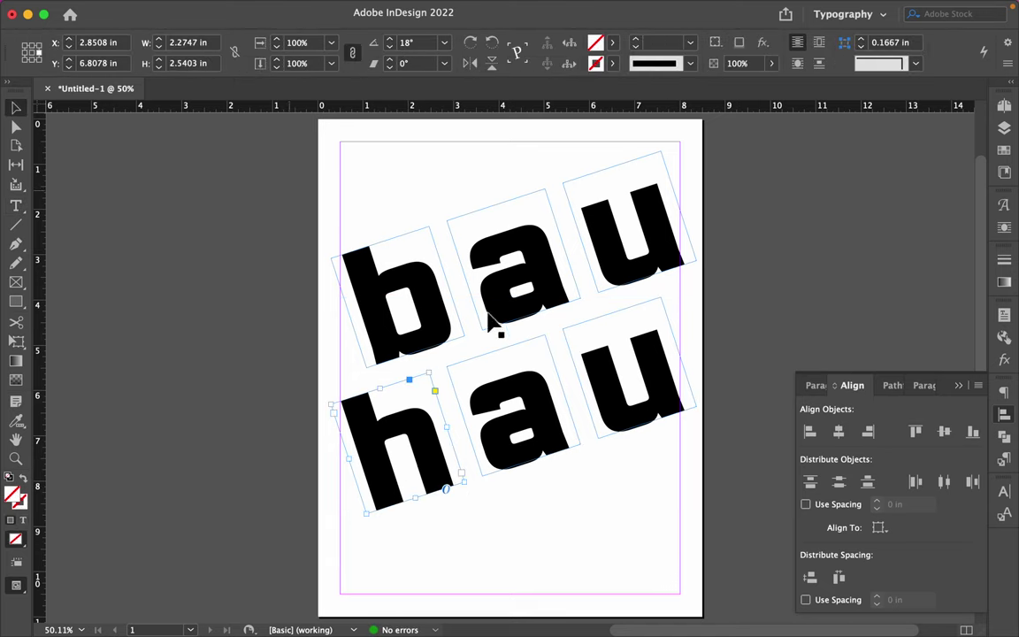
Step: Move the lower u past the page's right edge and retype it as s
left_click(654, 405)
left_click_drag(689, 386, 772, 359)
double_click(757, 346)
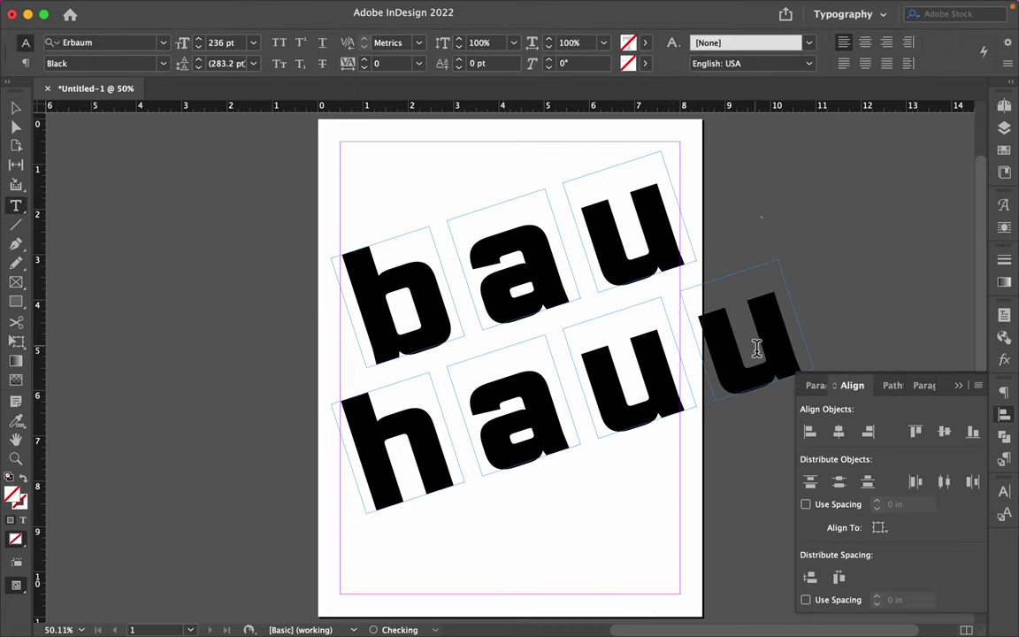
double_click(763, 345)
type("s")
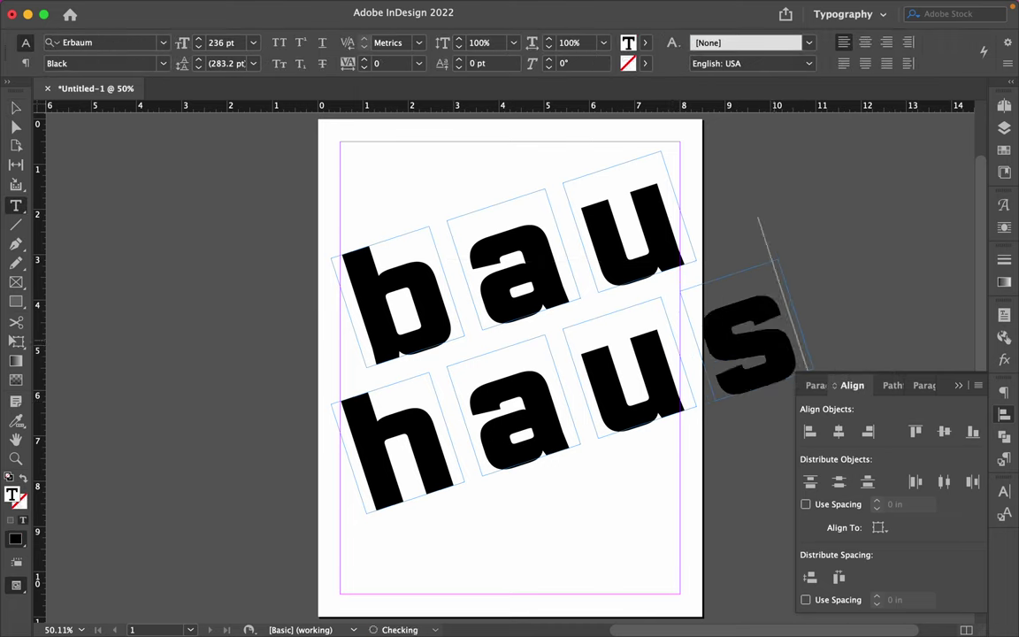
left_click(15, 107)
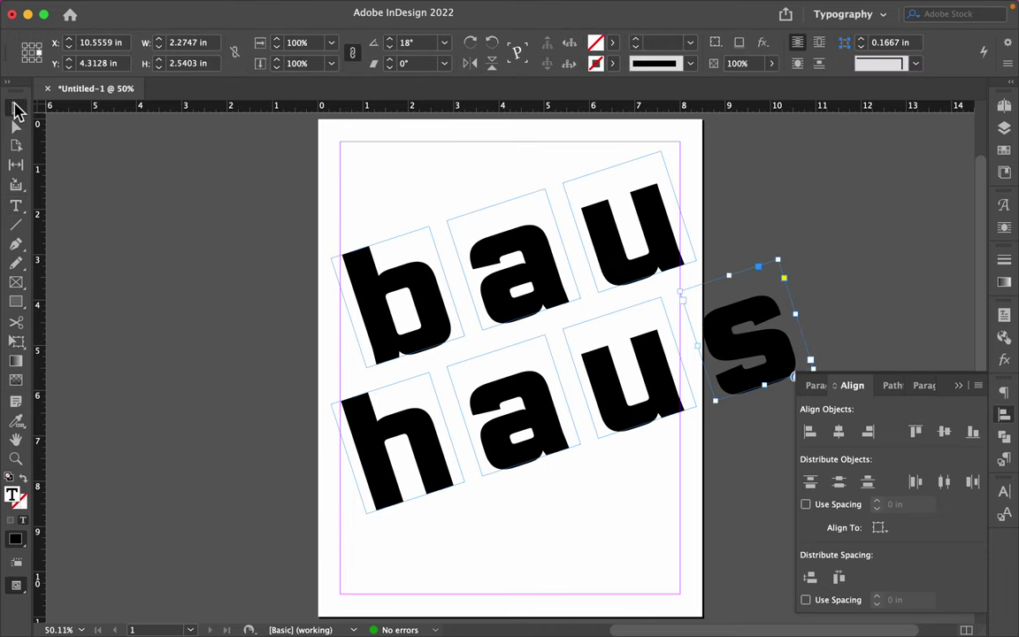
left_click(518, 163)
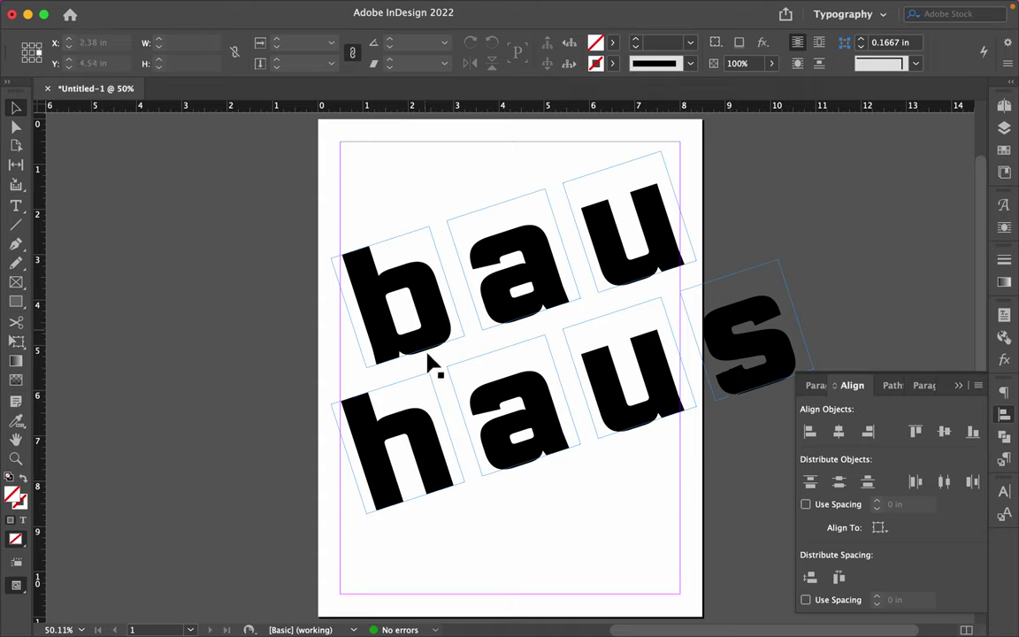
left_click(424, 429)
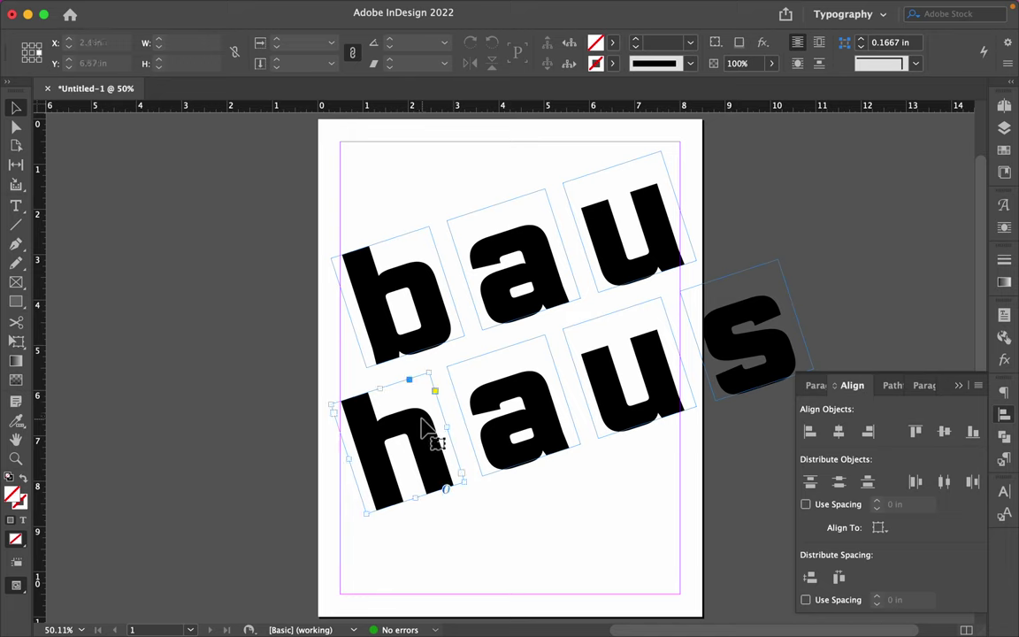
double_click(424, 430)
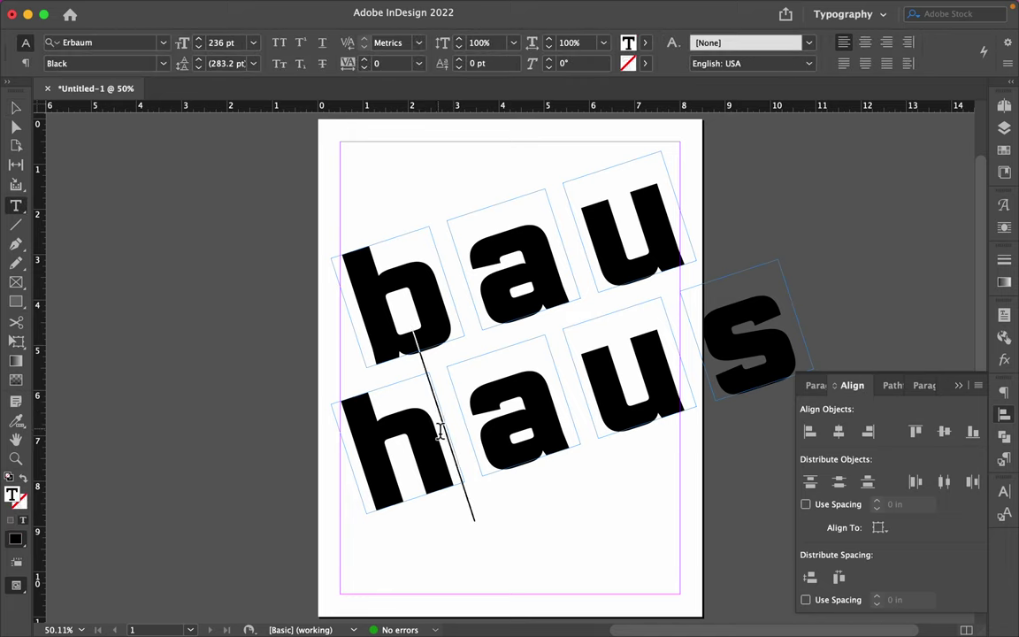
double_click(364, 449)
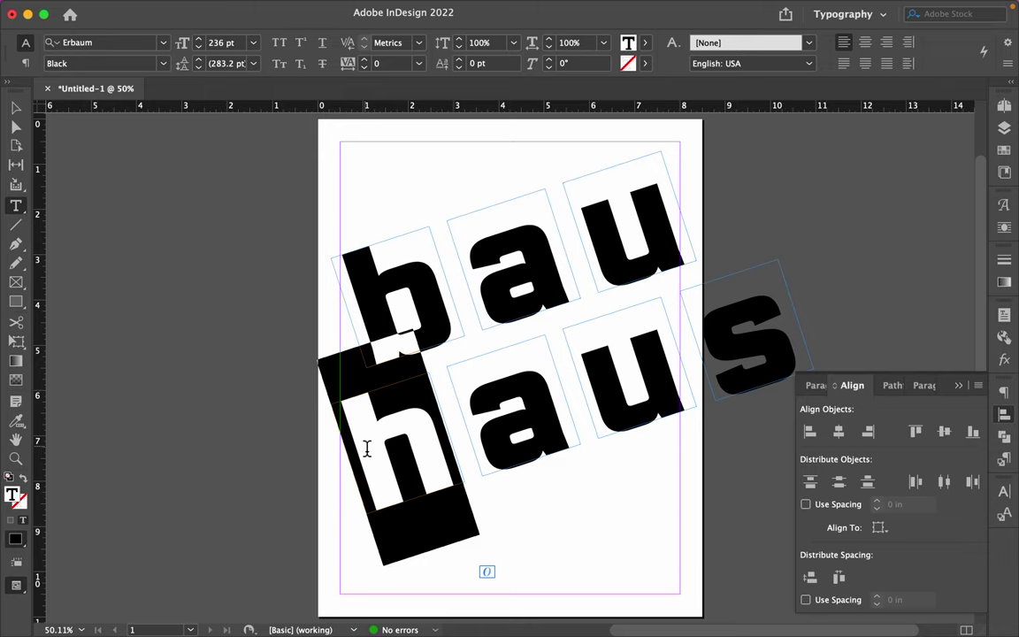
type("d")
double_click(381, 450)
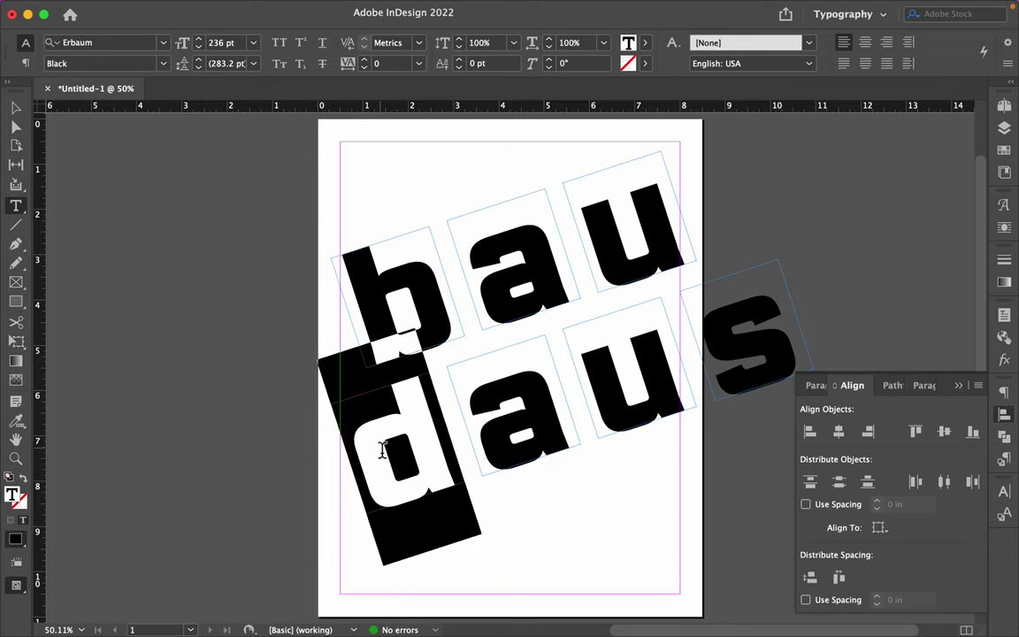
type("h")
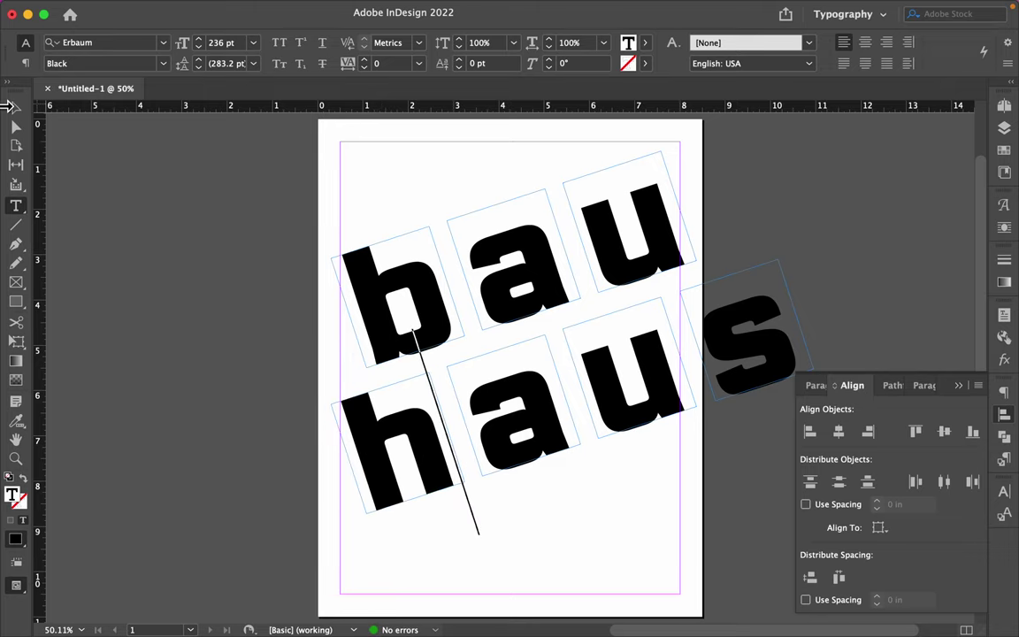
key("Escape")
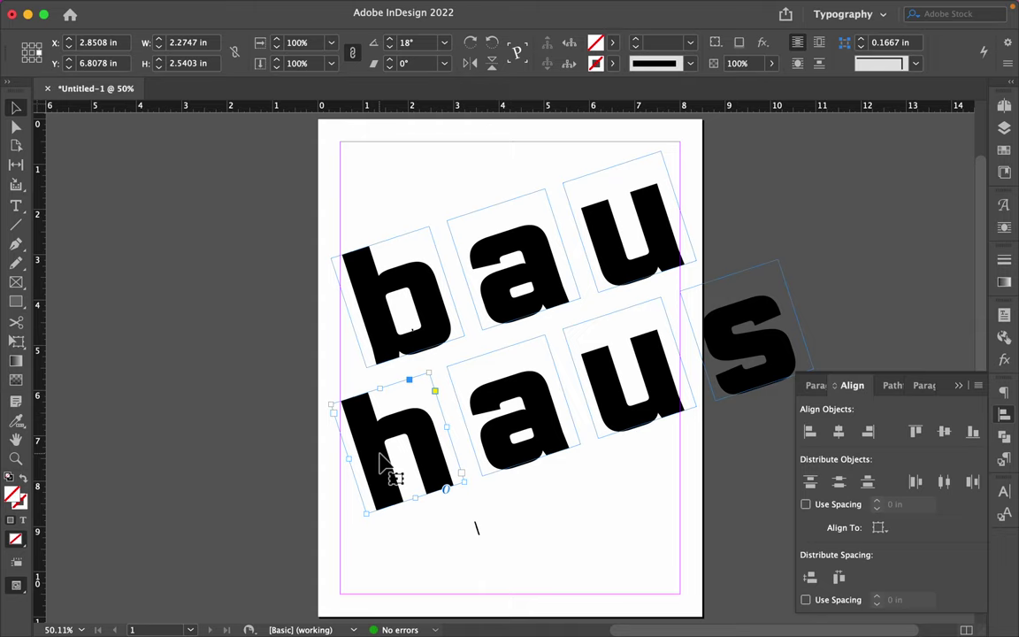
double_click(433, 445)
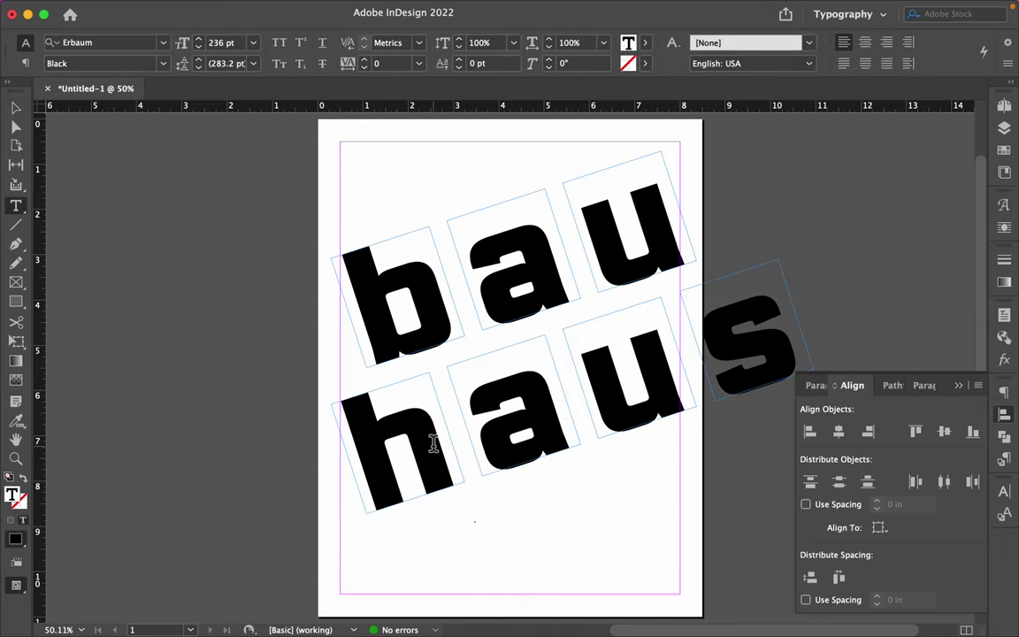
left_click_drag(431, 443, 377, 451)
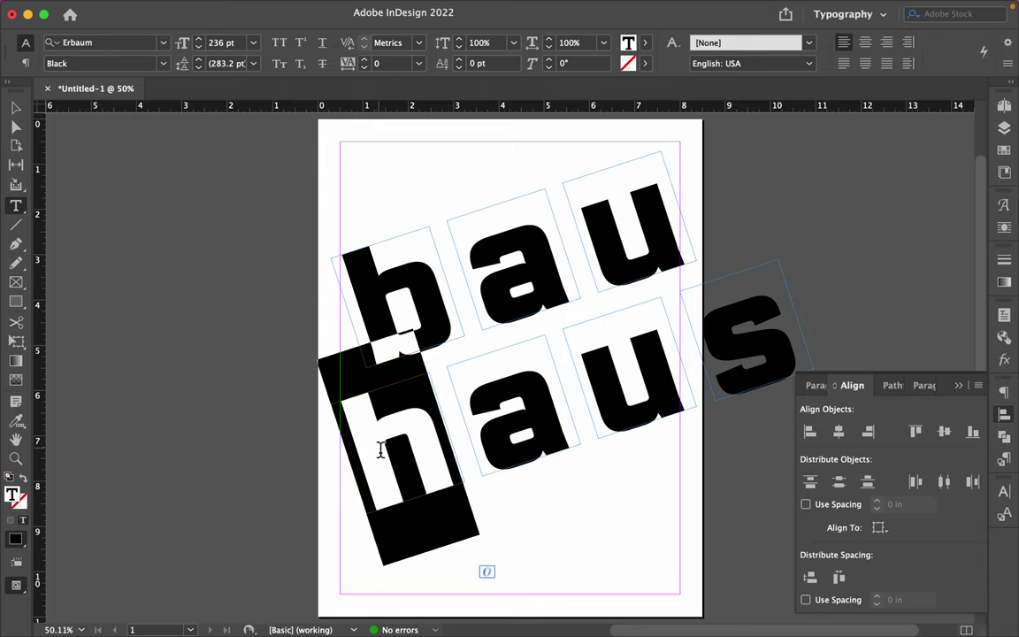
type("d")
key("super+z")
left_click(17, 108)
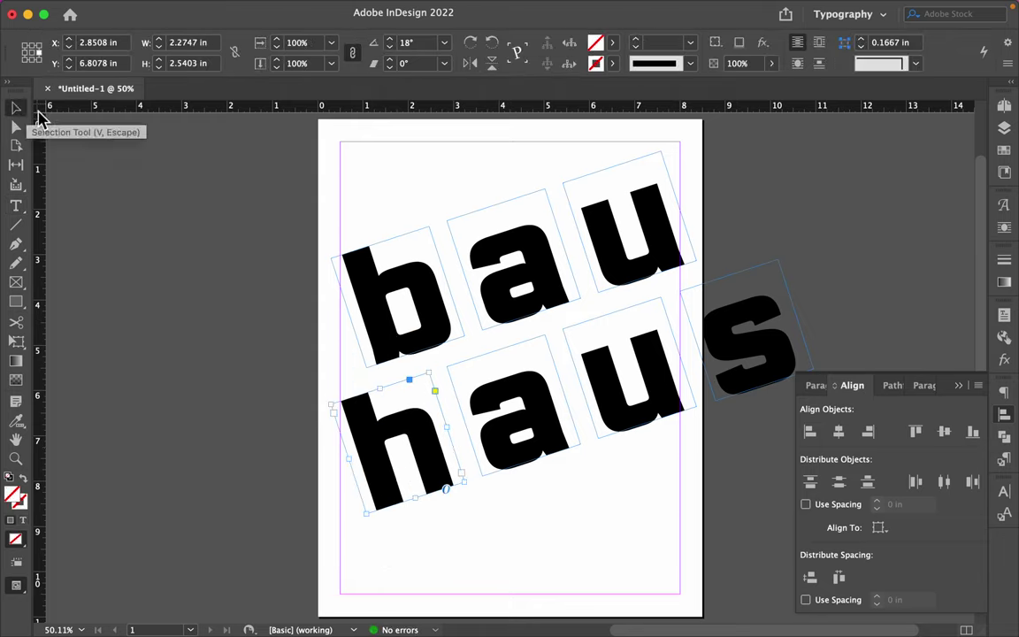
mouse_move(205, 4)
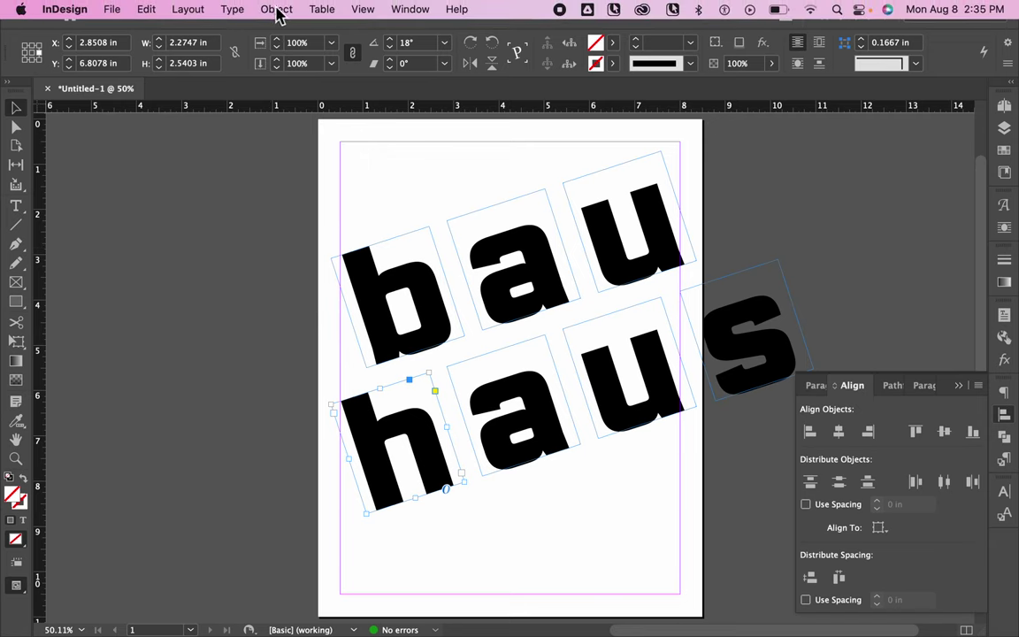
left_click(232, 8)
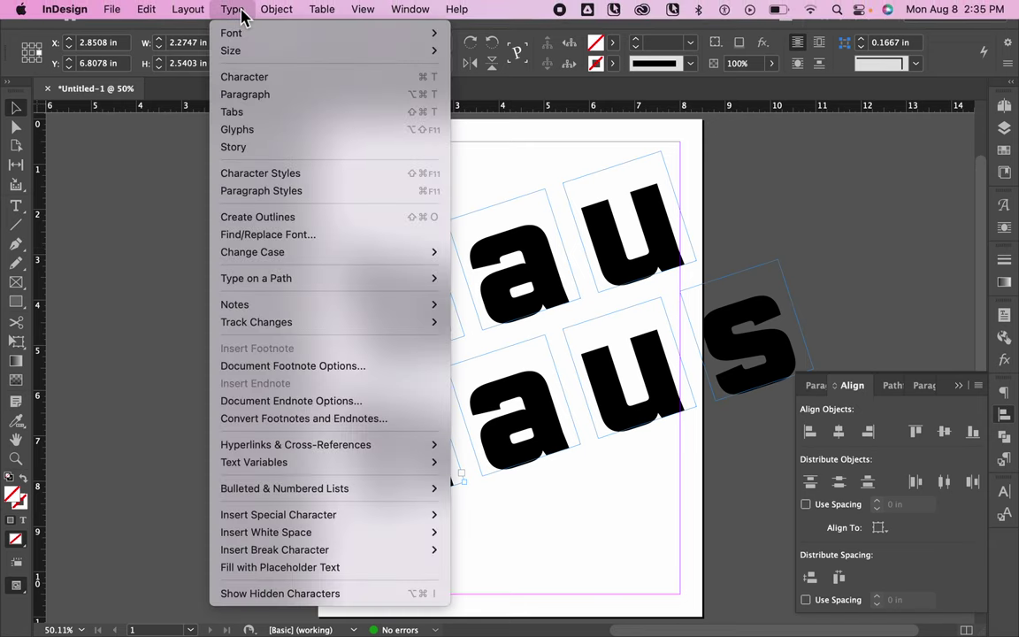
left_click(247, 218)
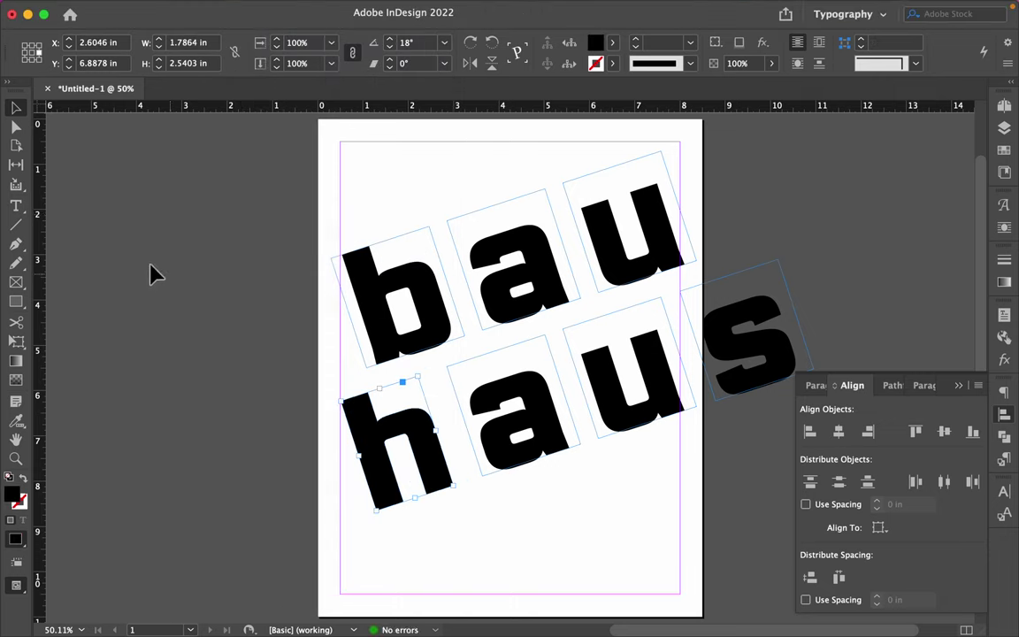
left_click(16, 205)
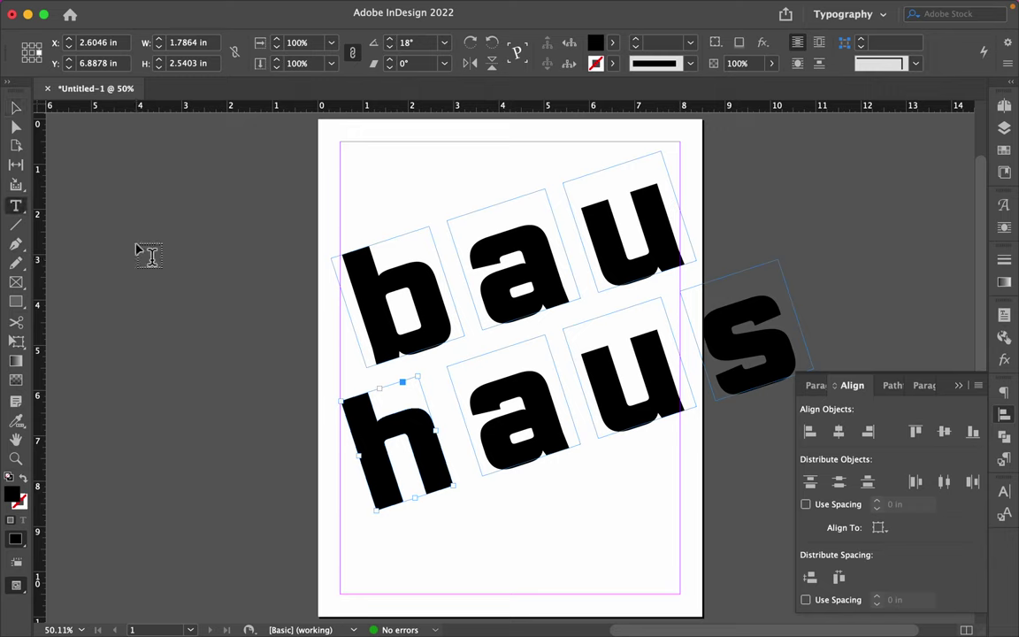
left_click(407, 440)
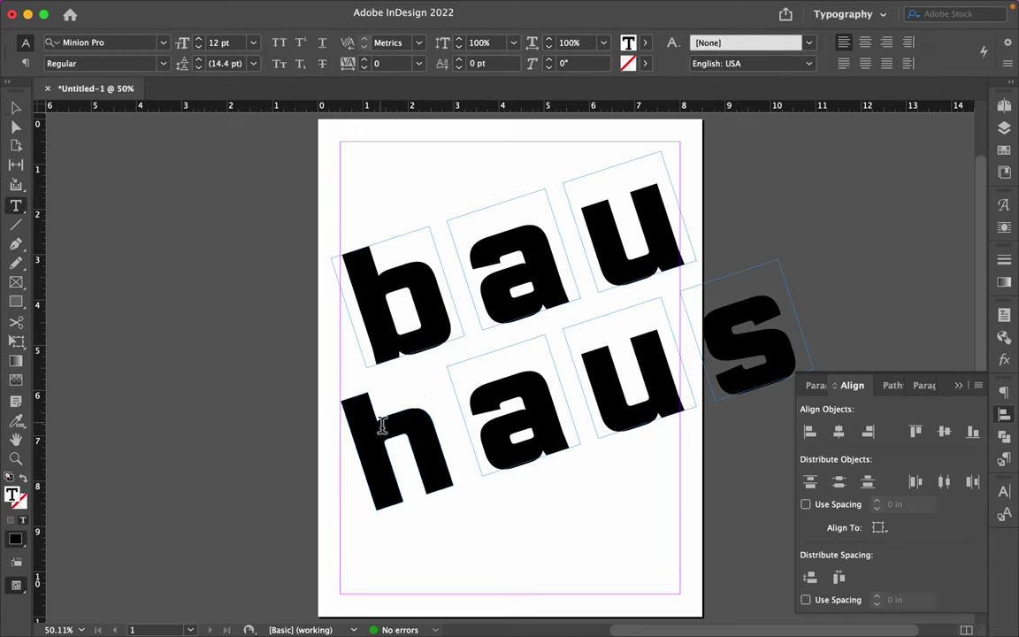
double_click(477, 413)
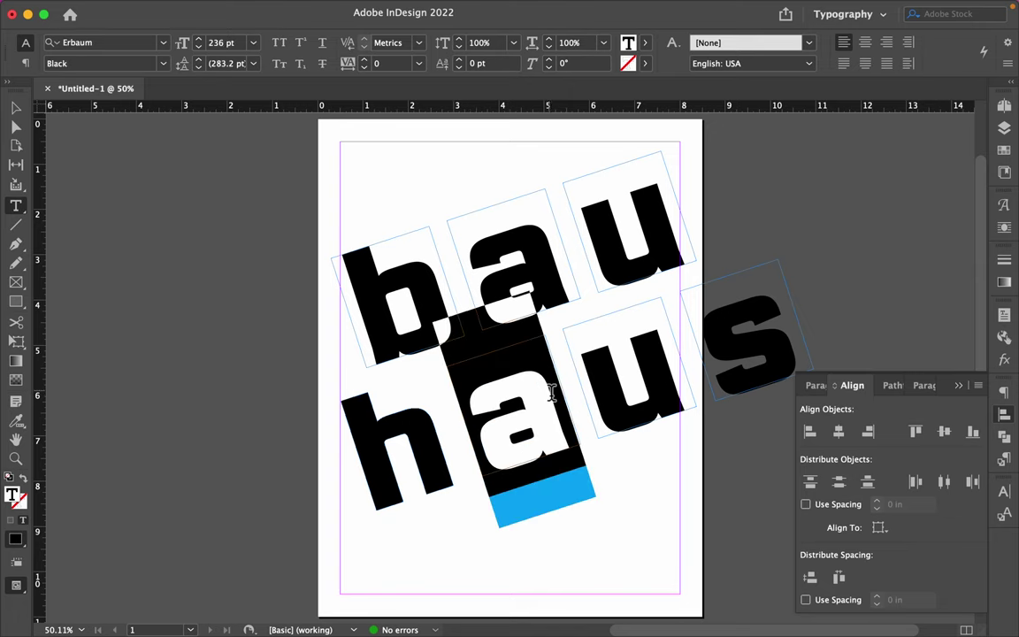
left_click(18, 128)
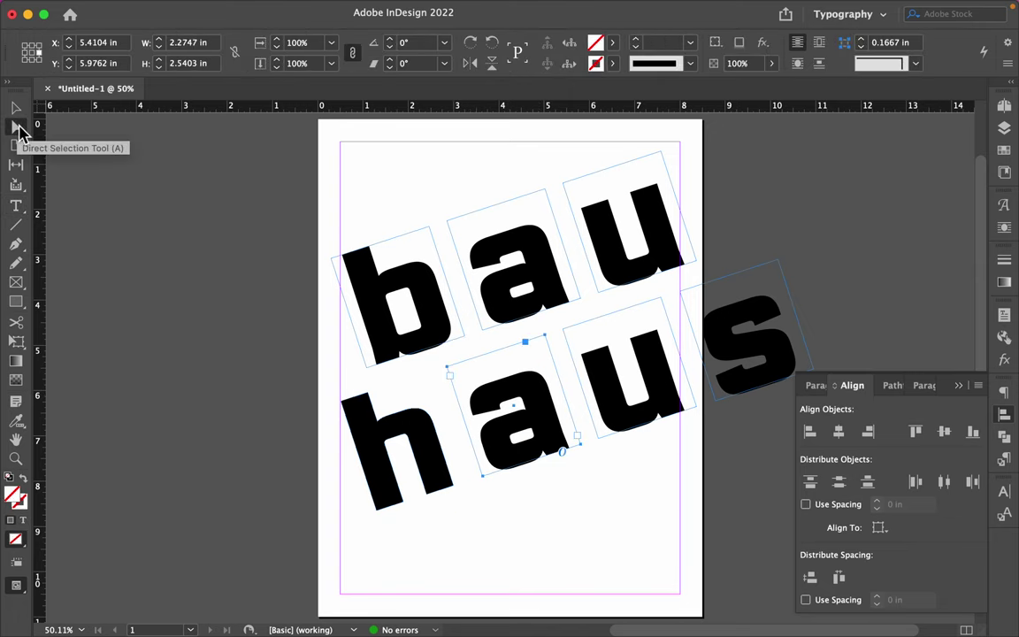
left_click(361, 433)
key("super+equal")
key("super+equal")
key("super+equal")
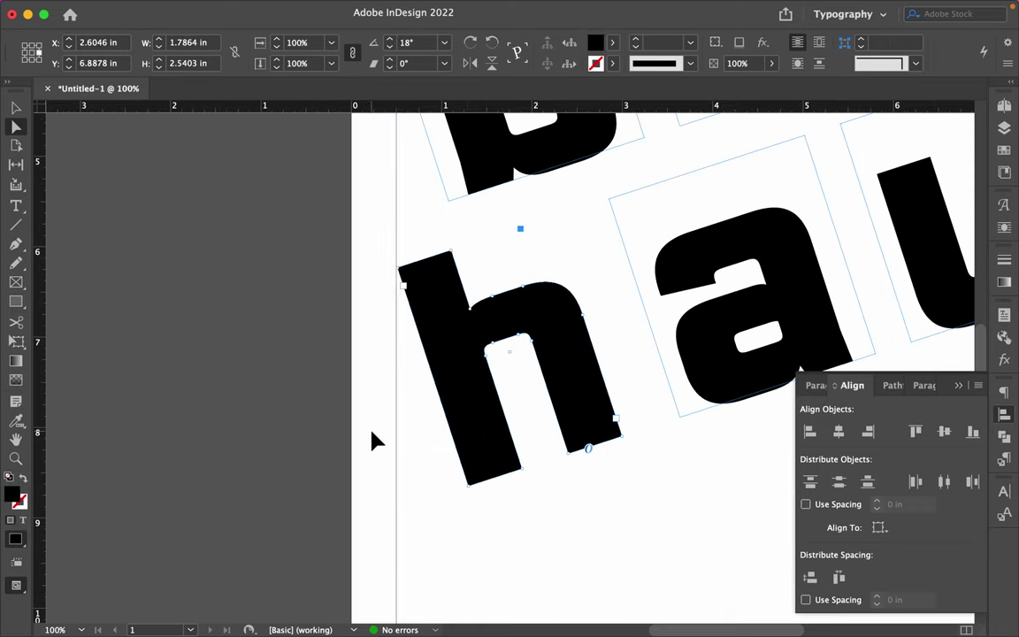
left_click(461, 295)
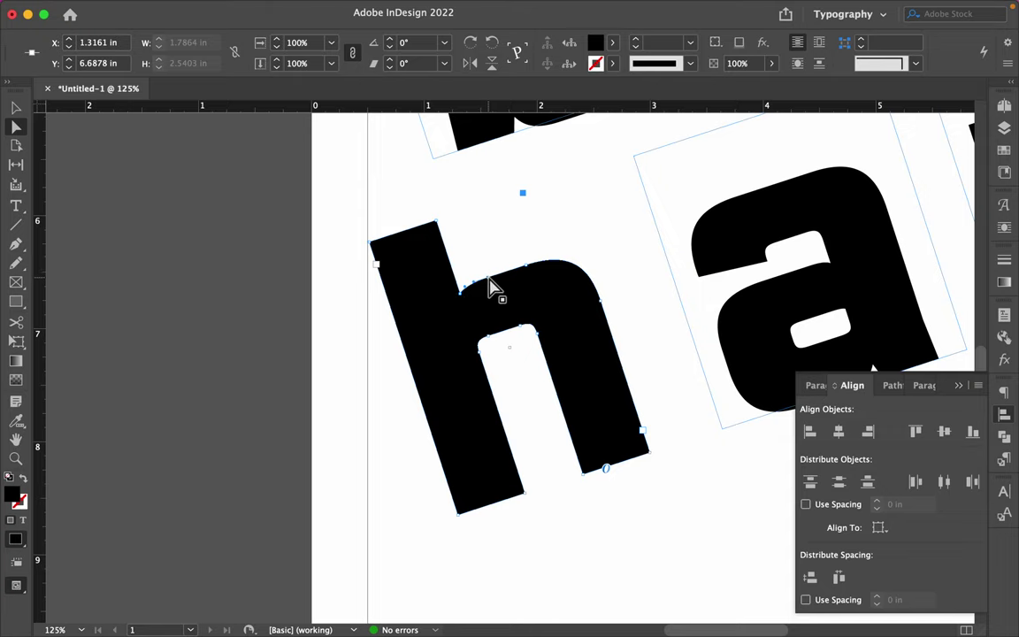
left_click(527, 269)
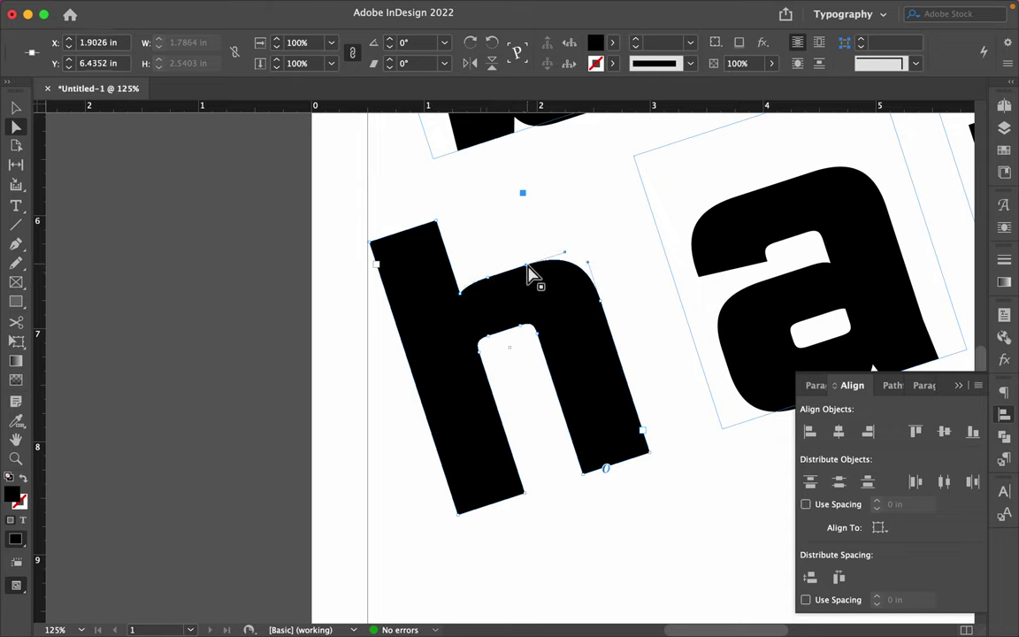
left_click_drag(558, 519, 433, 495)
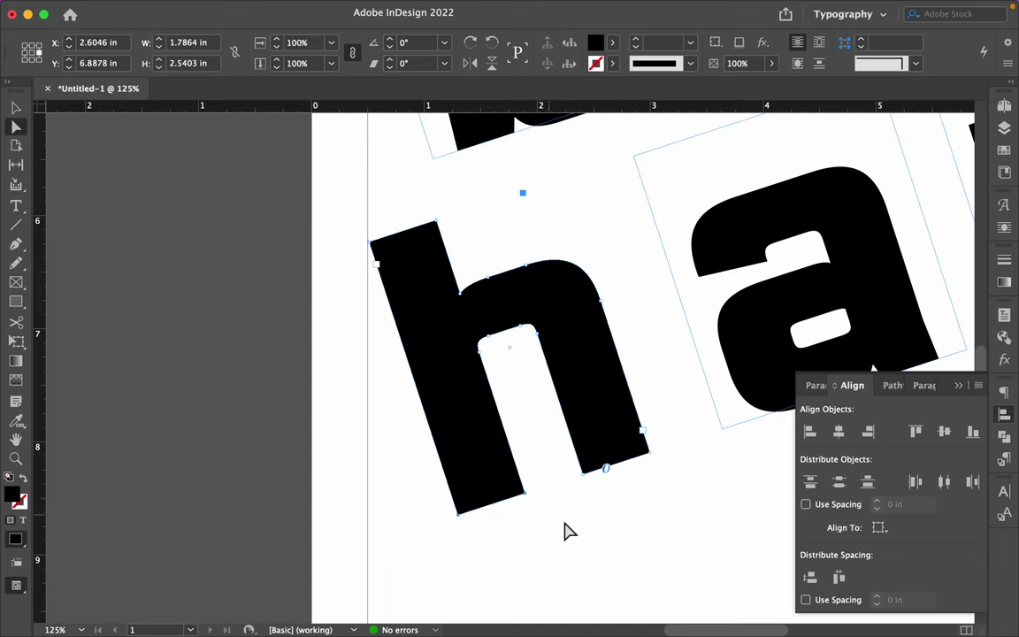
key("super+0")
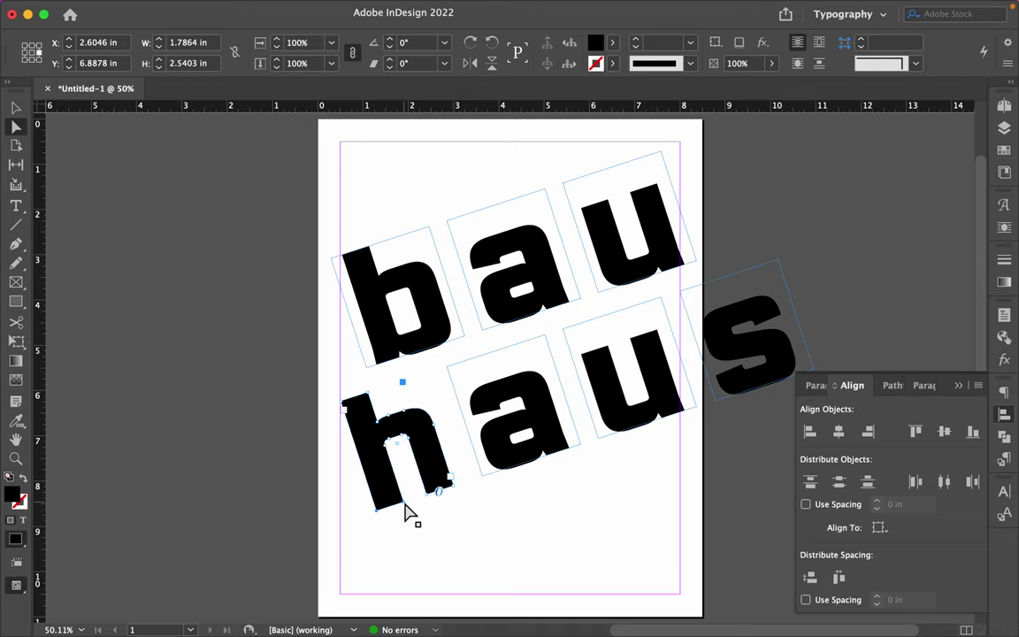
left_click_drag(406, 508, 439, 593)
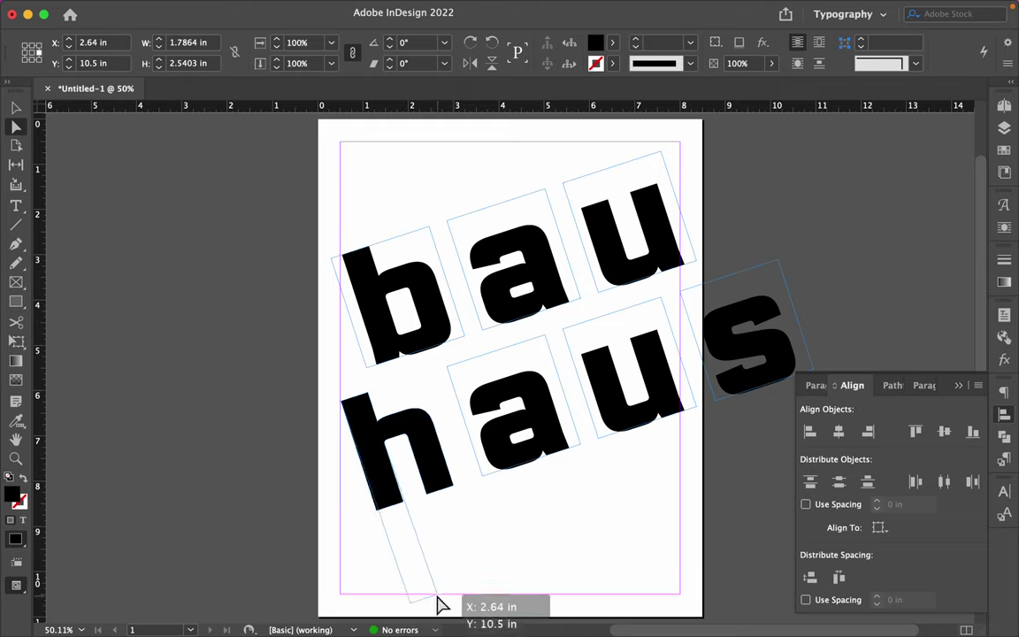
left_click_drag(442, 605, 438, 604)
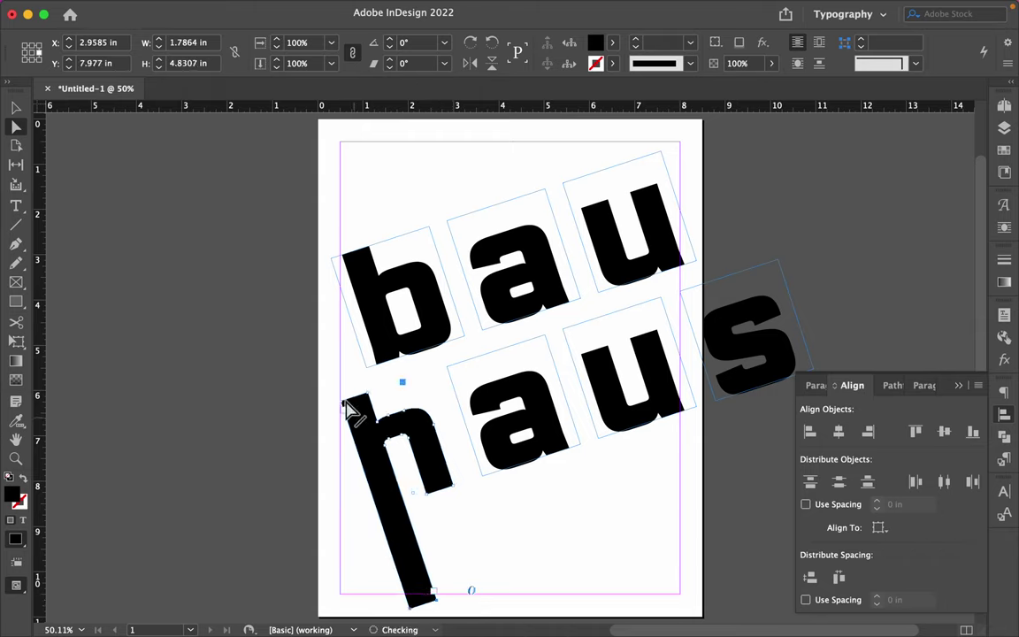
left_click(500, 571)
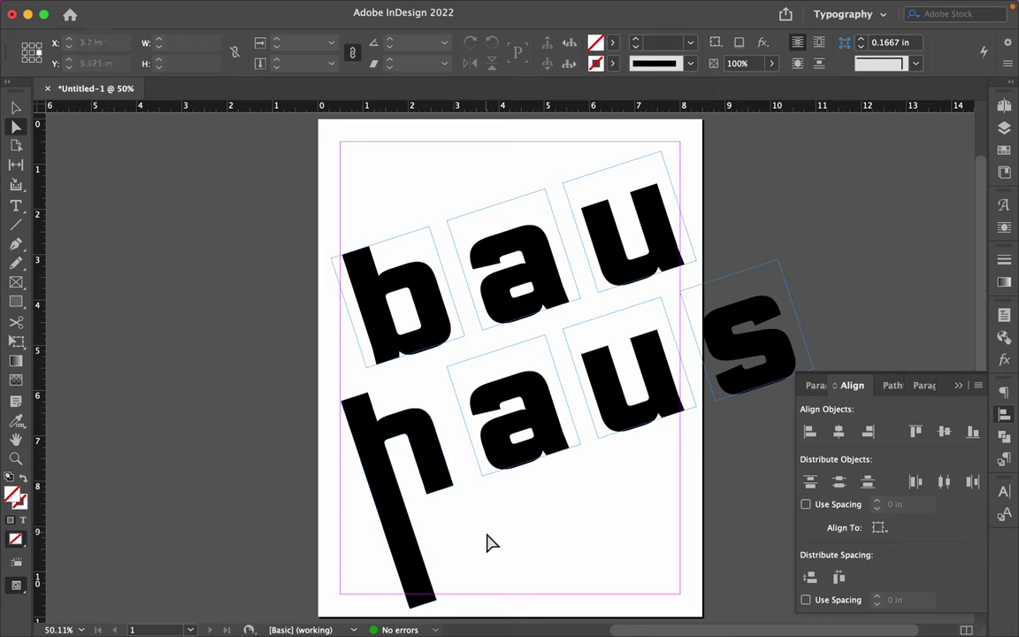
key("super+z")
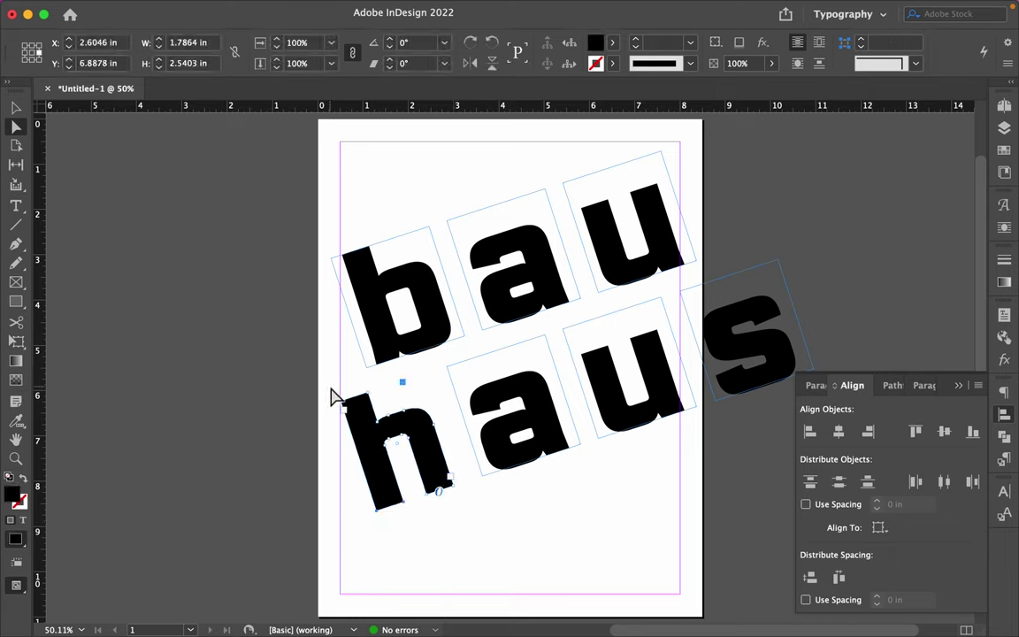
Step: Drag the h's top stem anchors upward past the b into a tall bar
left_click_drag(329, 386, 311, 218)
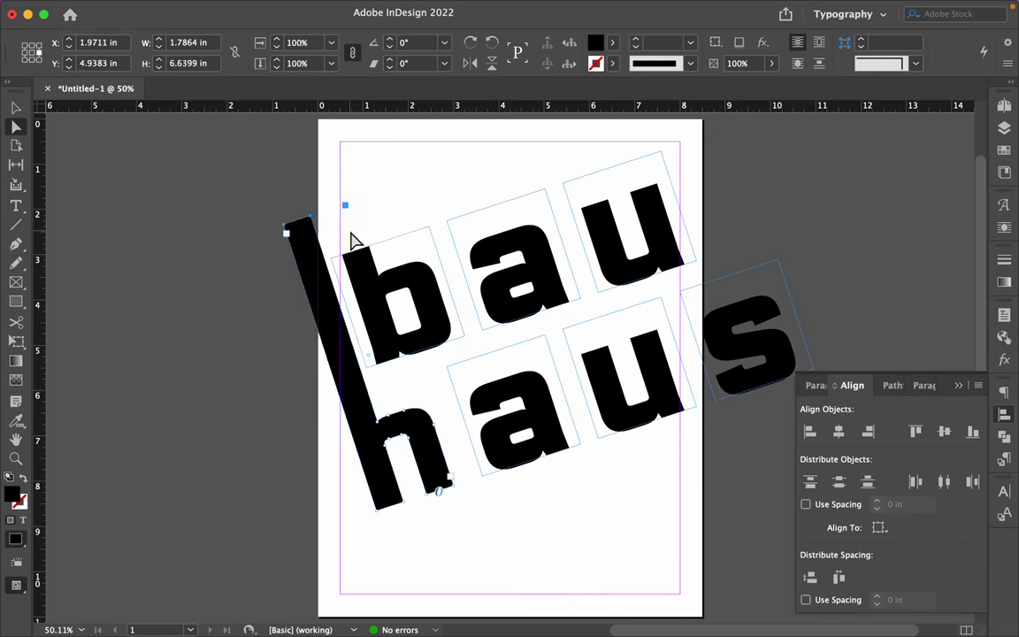
left_click(398, 285)
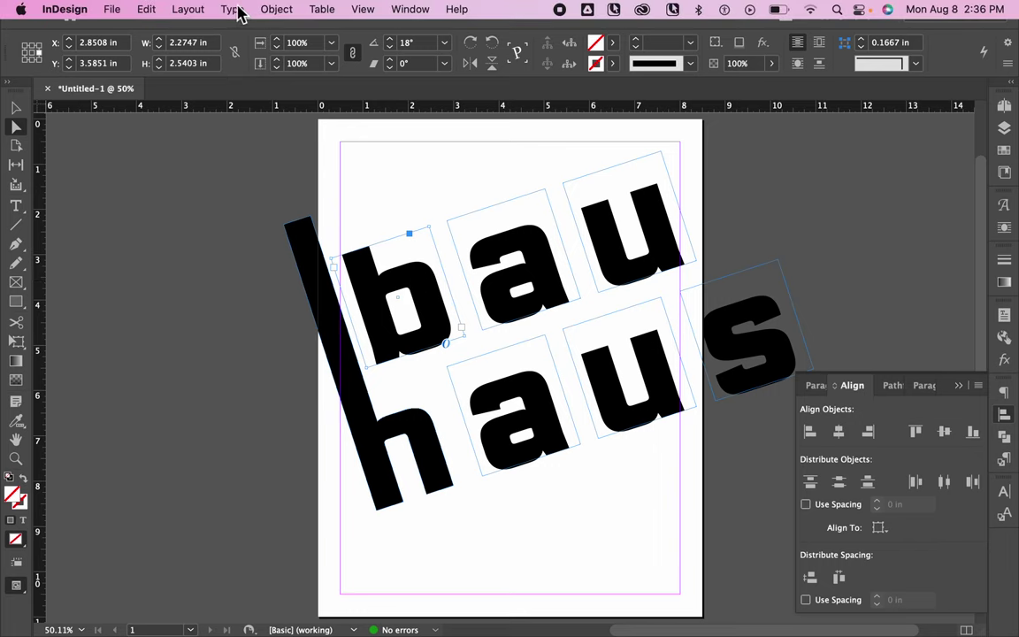
Step: Create outlines from the b and drag its stem's top anchors up past the page top
left_click(234, 10)
left_click(237, 218)
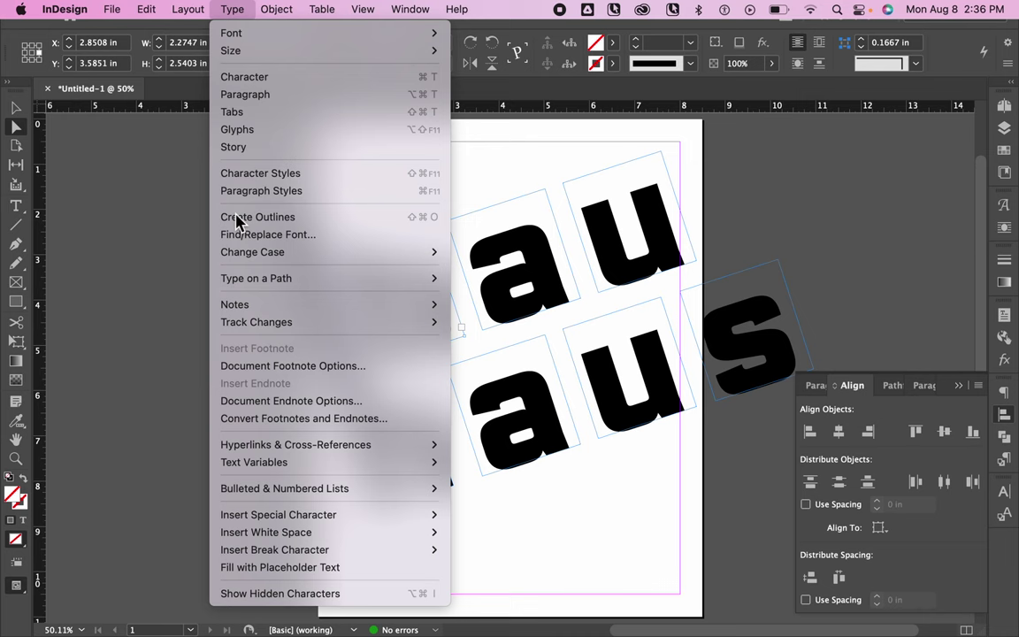
left_click(336, 246)
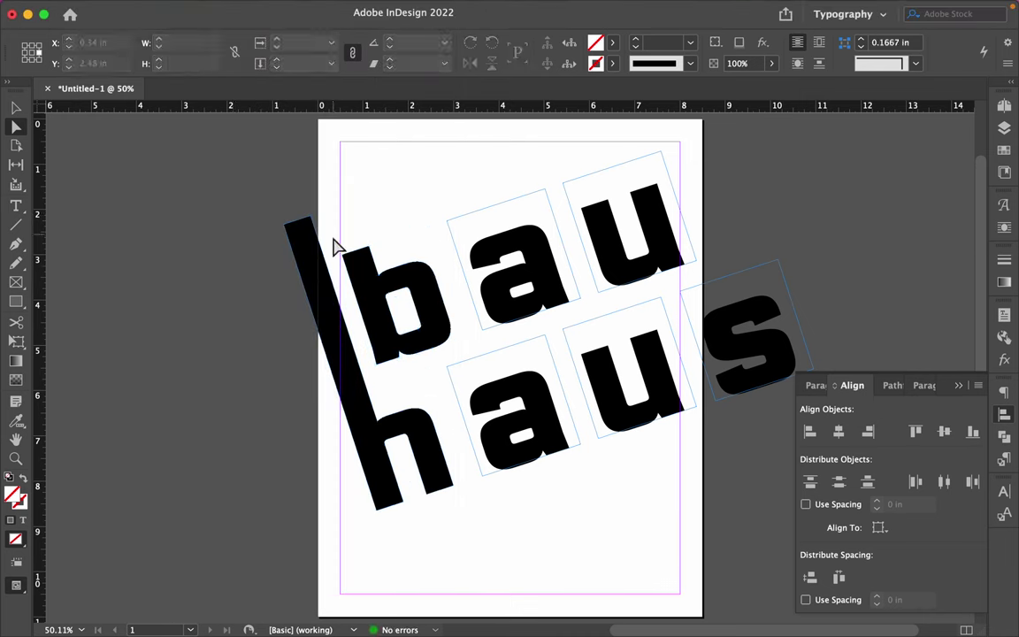
left_click_drag(334, 250, 328, 124)
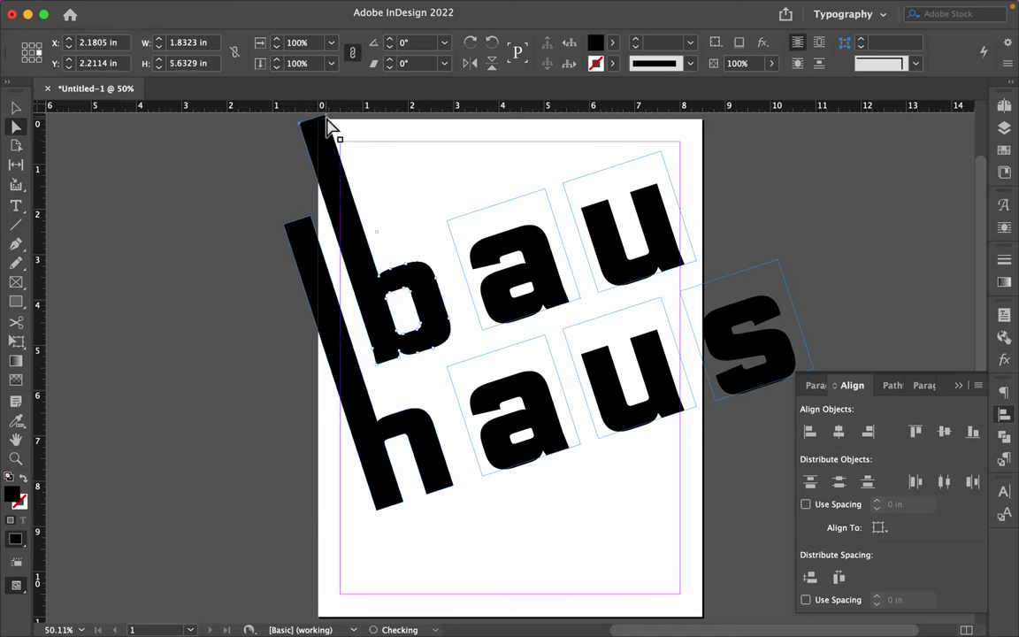
left_click(433, 172)
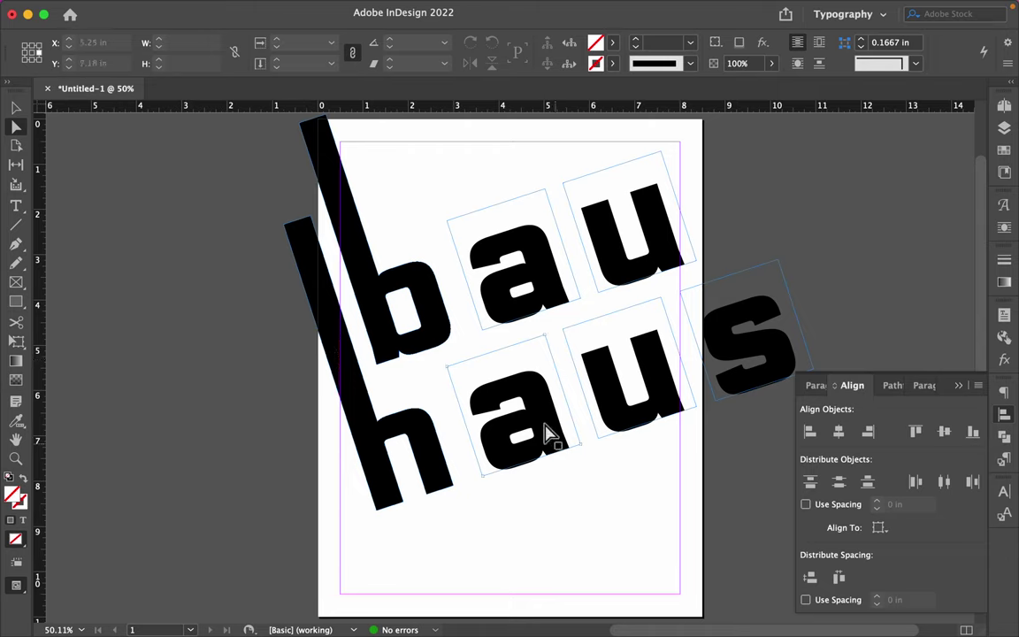
left_click(334, 129)
left_click_drag(331, 129, 380, 123)
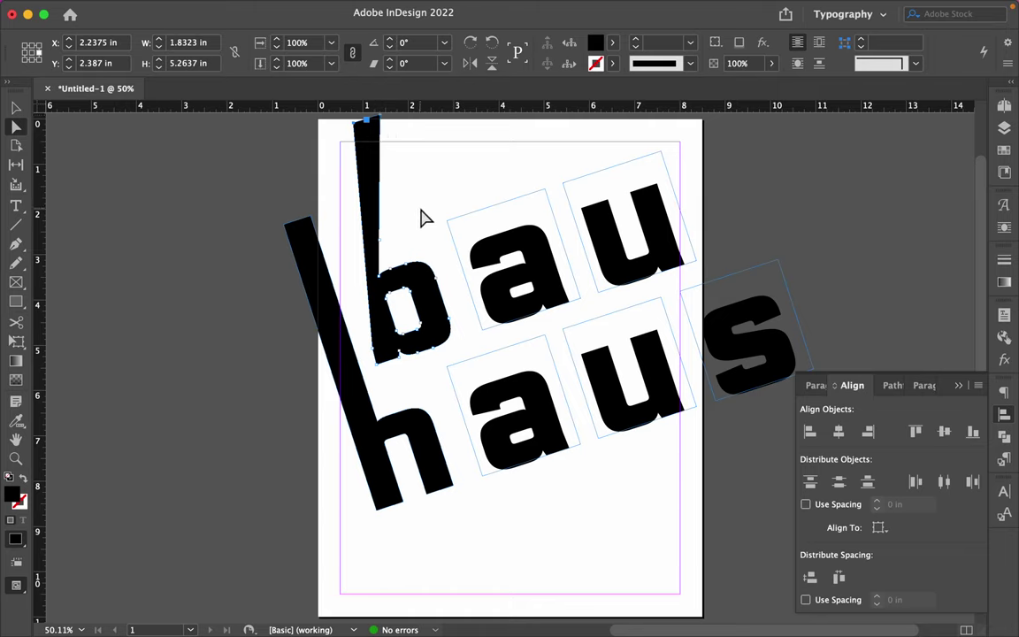
key("cmd+z")
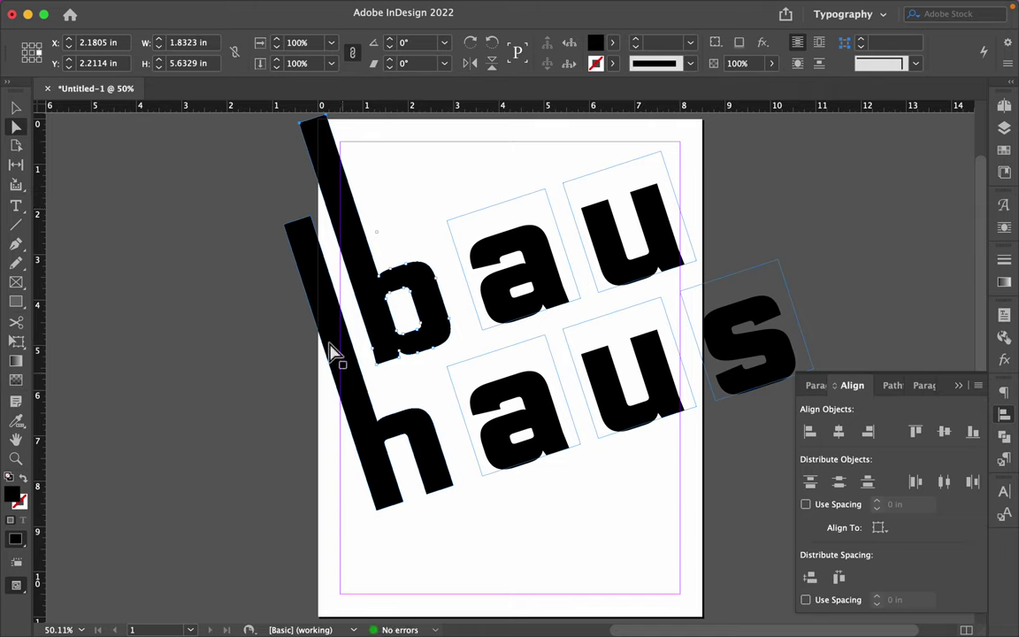
Step: Shift the top-row a and u left toward the b, nudging the u closer to the a
left_click(548, 270)
left_click(616, 253, "shift")
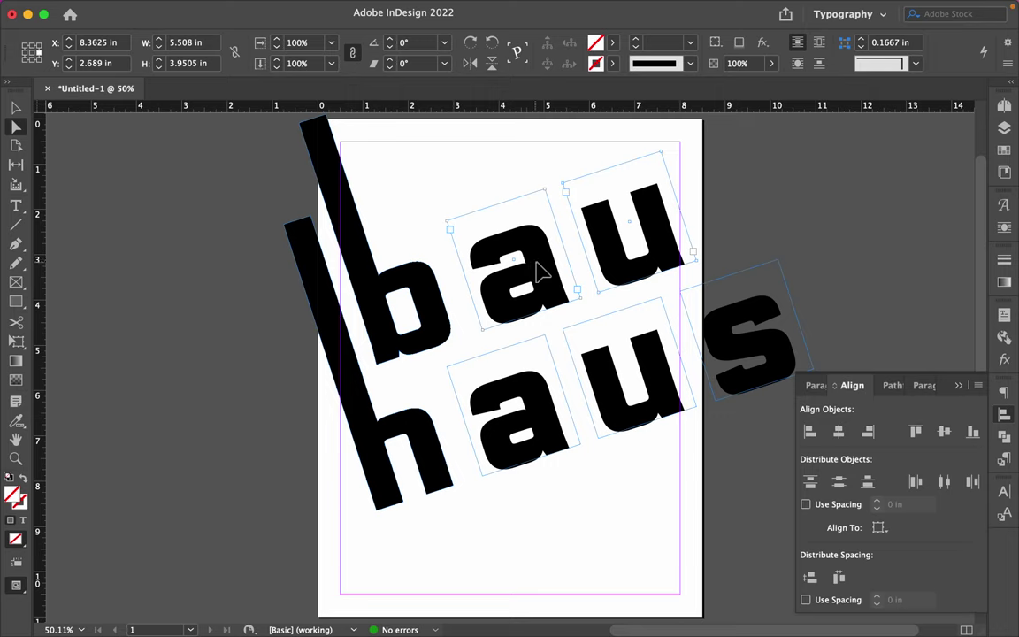
left_click_drag(539, 273, 513, 276)
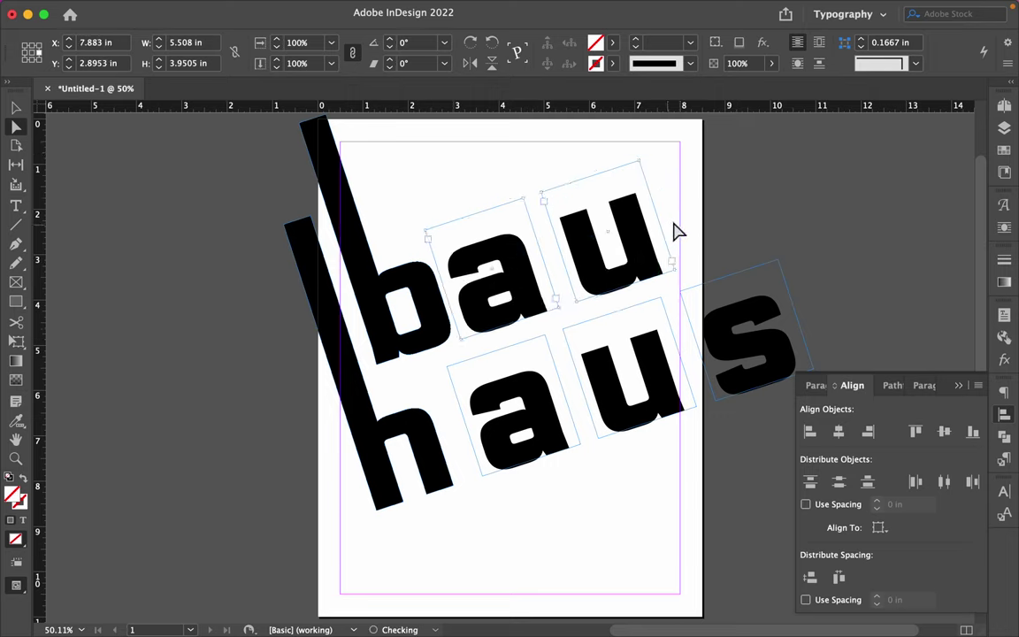
left_click_drag(643, 250, 617, 259)
left_click_drag(438, 179, 555, 256)
left_click(728, 243)
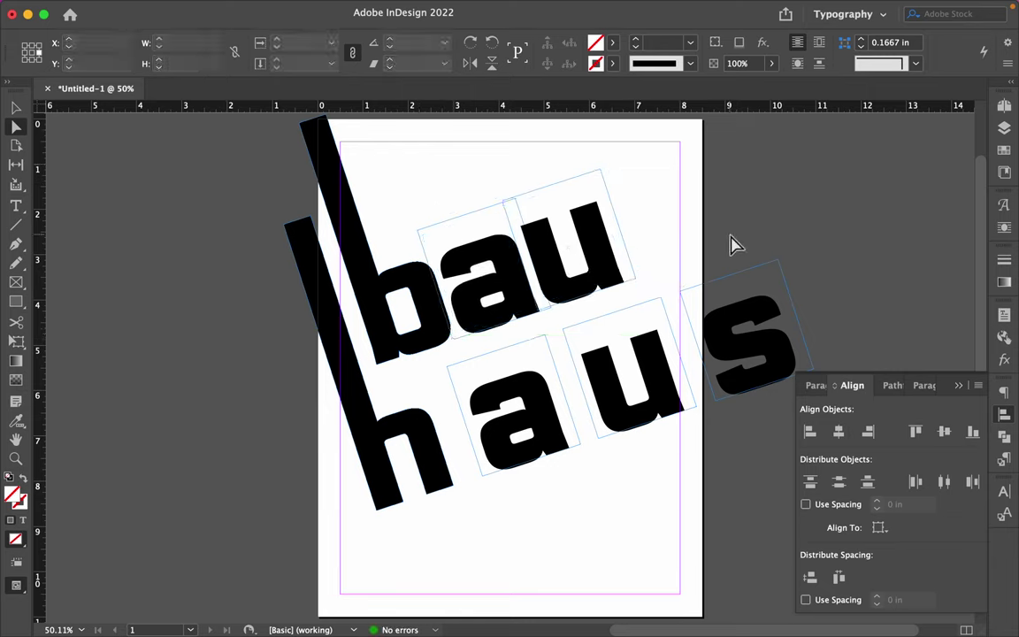